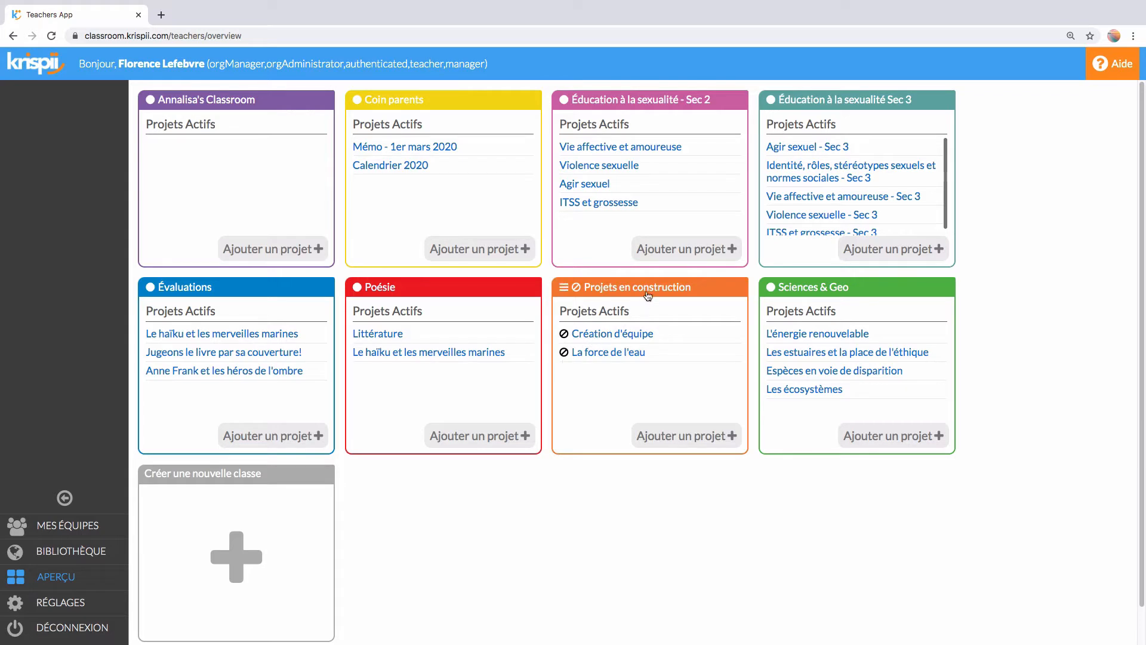
# - Create a new project named "Champignons" in the "Projets en construction" class
pyautogui.click(637, 292)
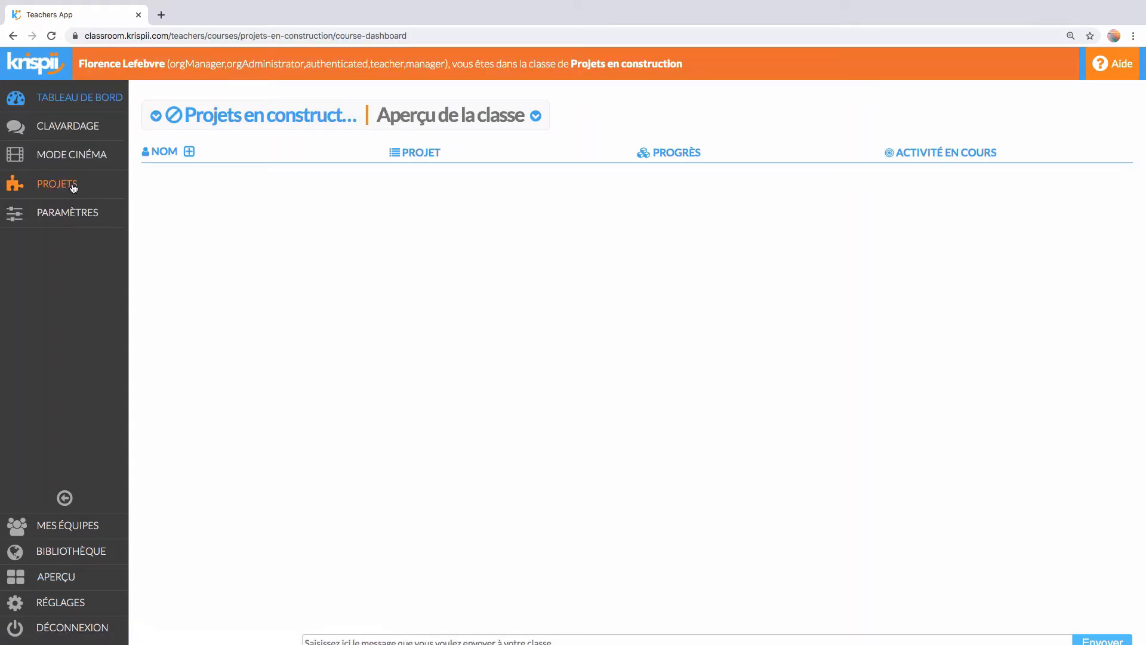
pyautogui.click(67, 190)
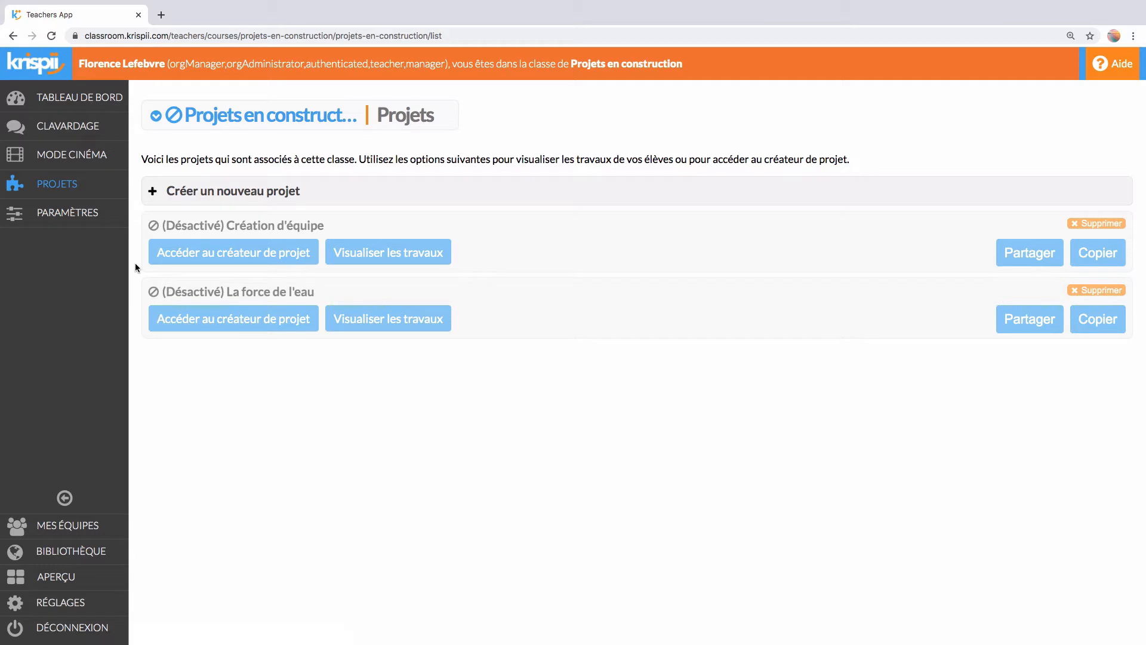
pyautogui.click(229, 197)
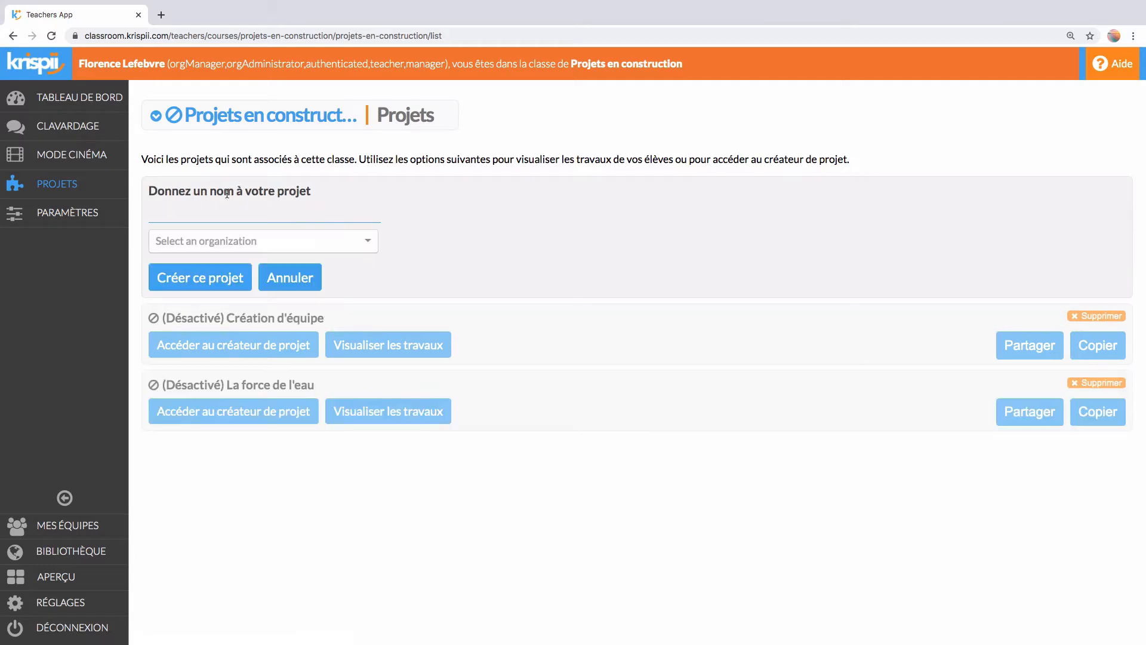
pyautogui.click(231, 206)
pyautogui.write('Champignons')
pyautogui.click(225, 277)
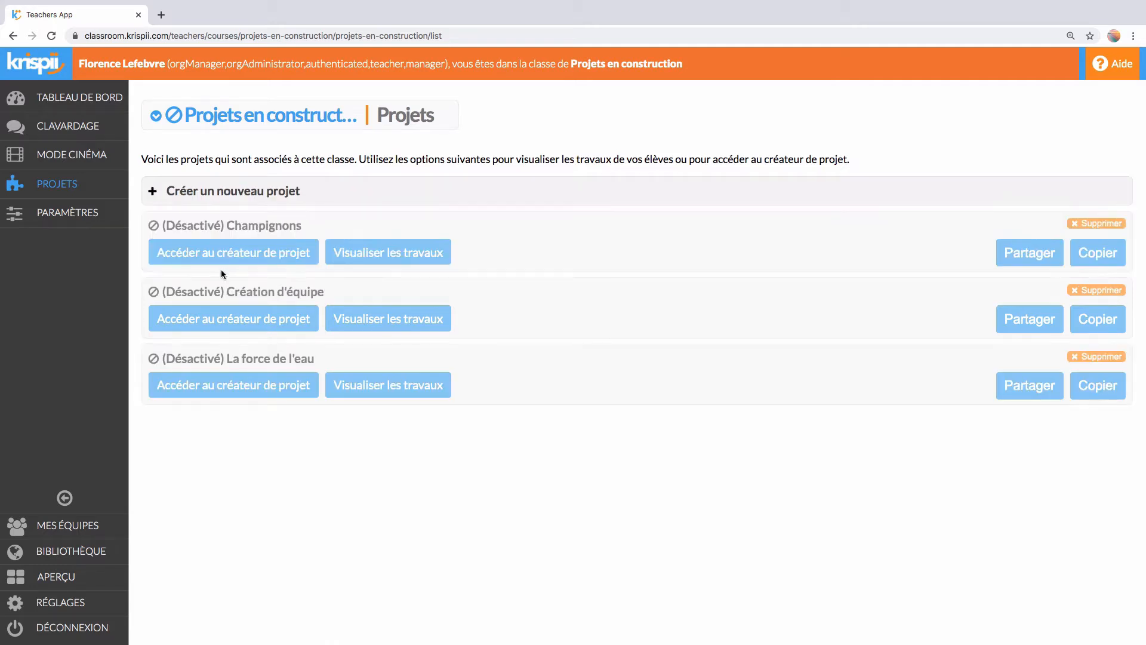
# - Open the Champignons project in the project creator and add three sections to its structure
pyautogui.click(225, 257)
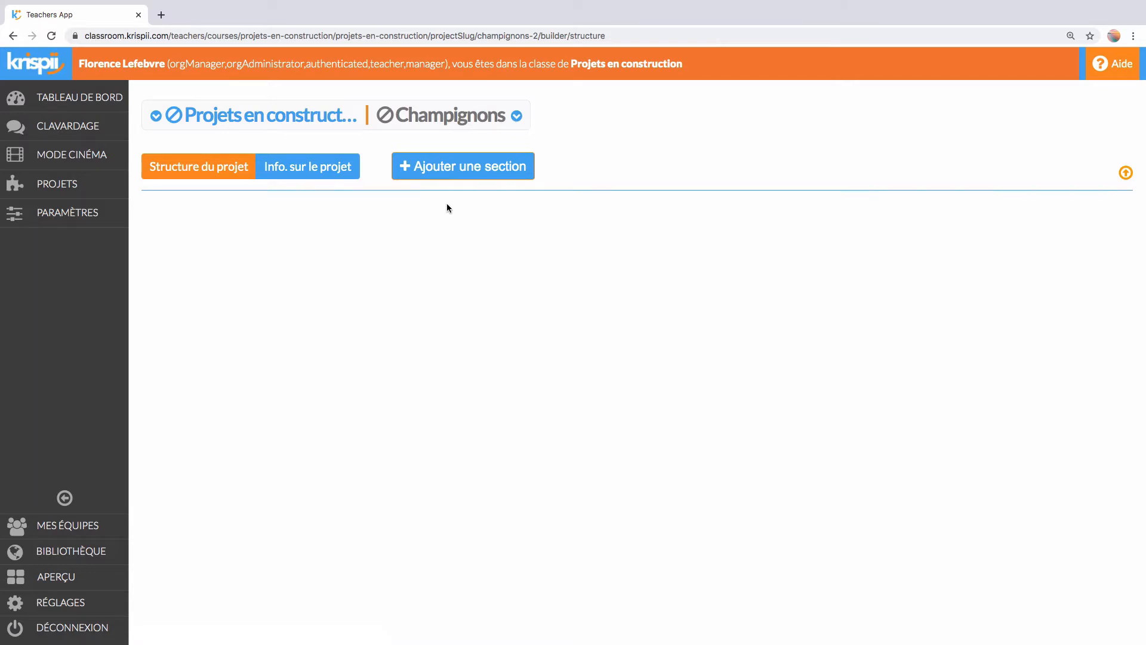
pyautogui.click(465, 178)
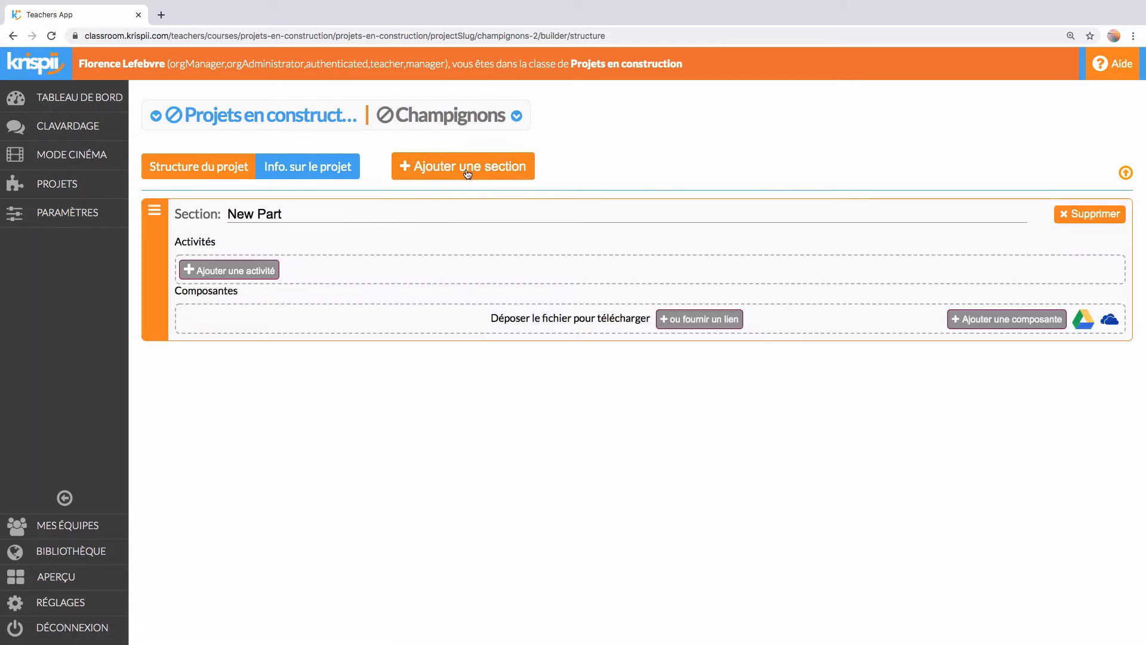
pyautogui.click(467, 175)
pyautogui.click(467, 171)
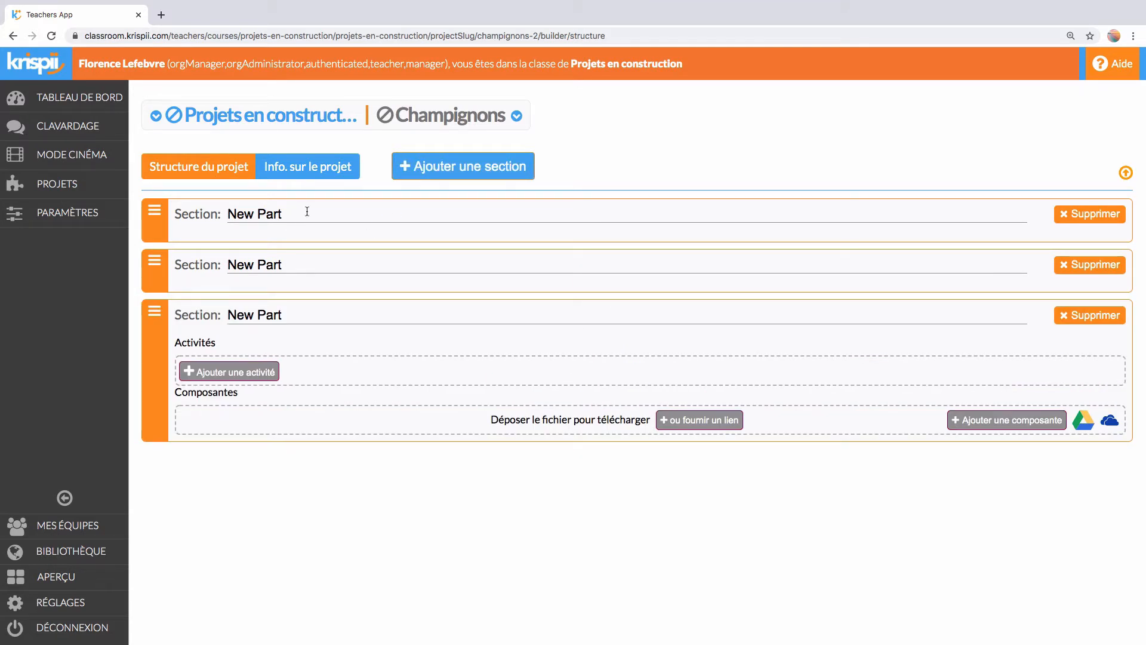
# - Rename the first section "Introduction" and save the new name
pyautogui.moveTo(307, 211); pyautogui.dragTo(220, 217)
pyautogui.write('Introduction')
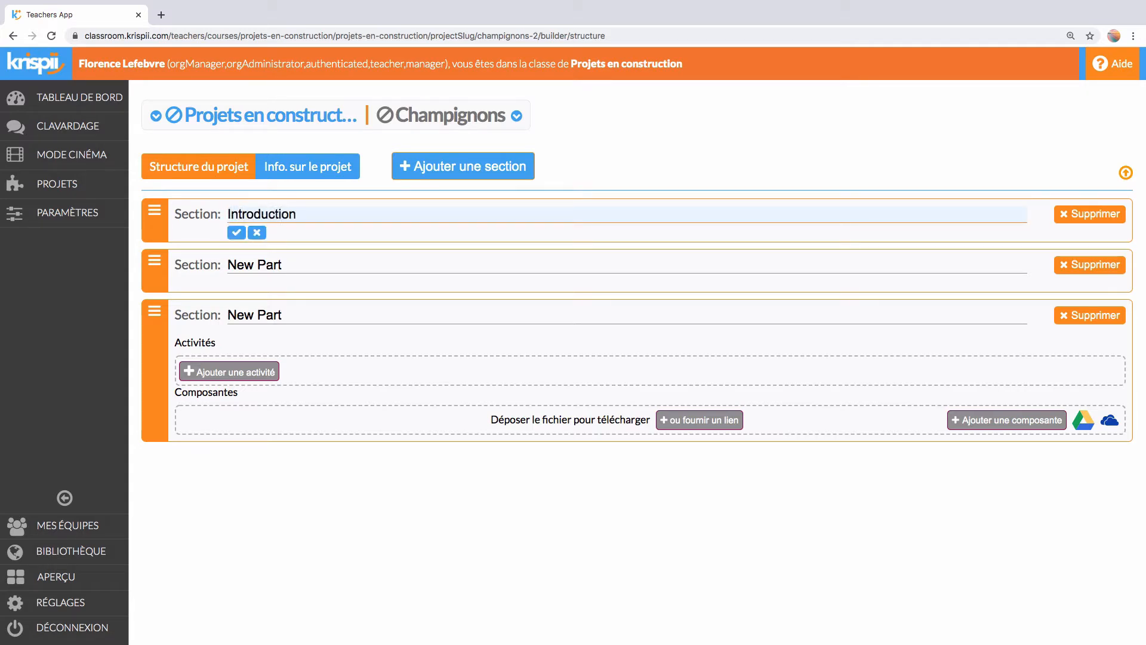
pyautogui.click(234, 232)
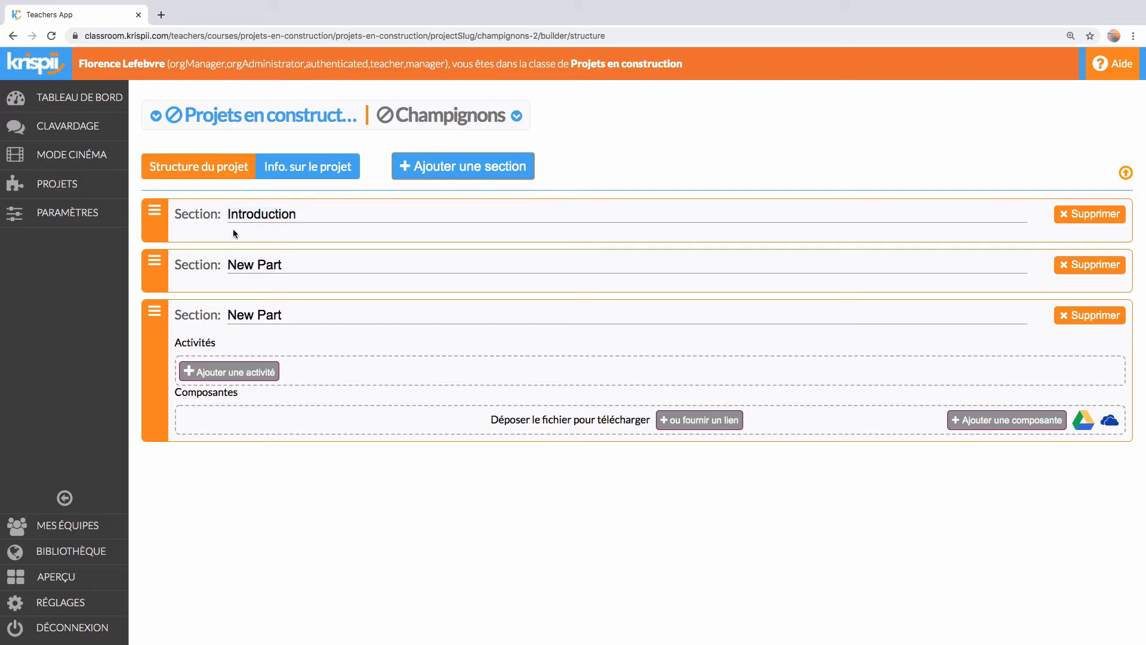
# - Add a writing activity to the Introduction section and name it "Qu'est-ce que l'on sait?"
pyautogui.click(158, 230)
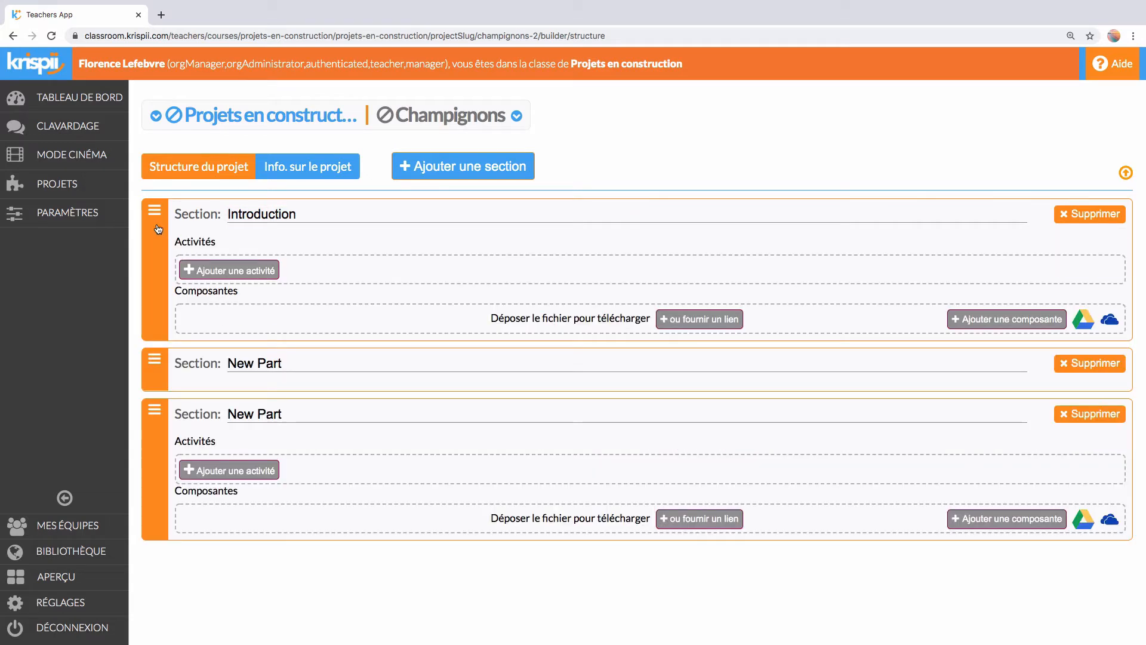
pyautogui.click(218, 273)
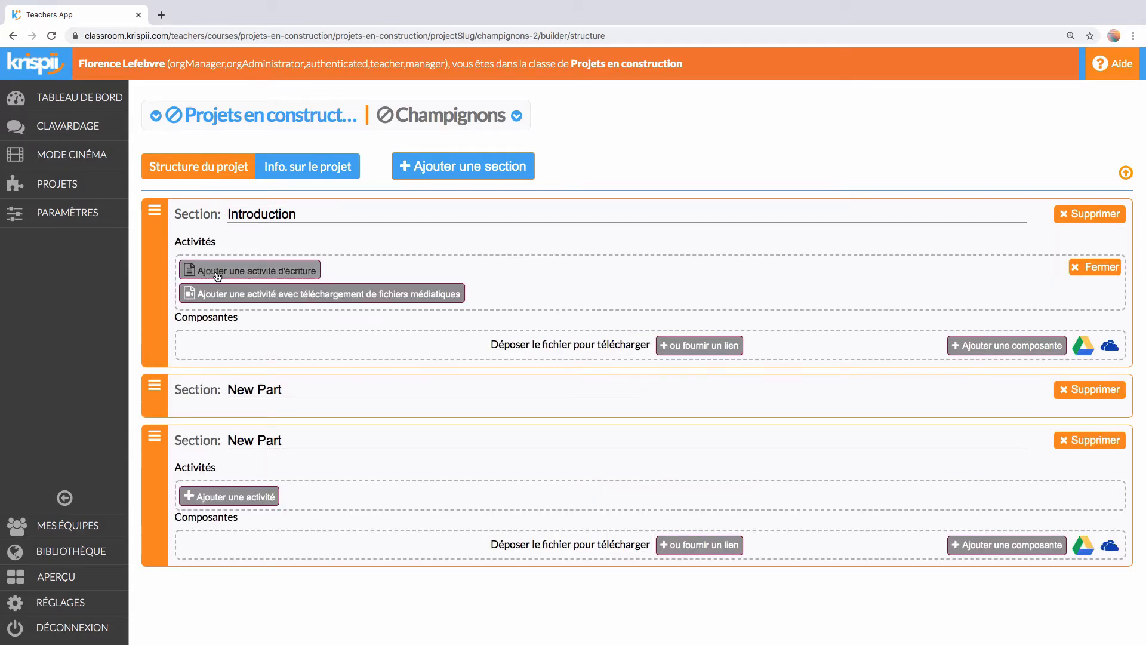
pyautogui.click(310, 271)
pyautogui.click(310, 276)
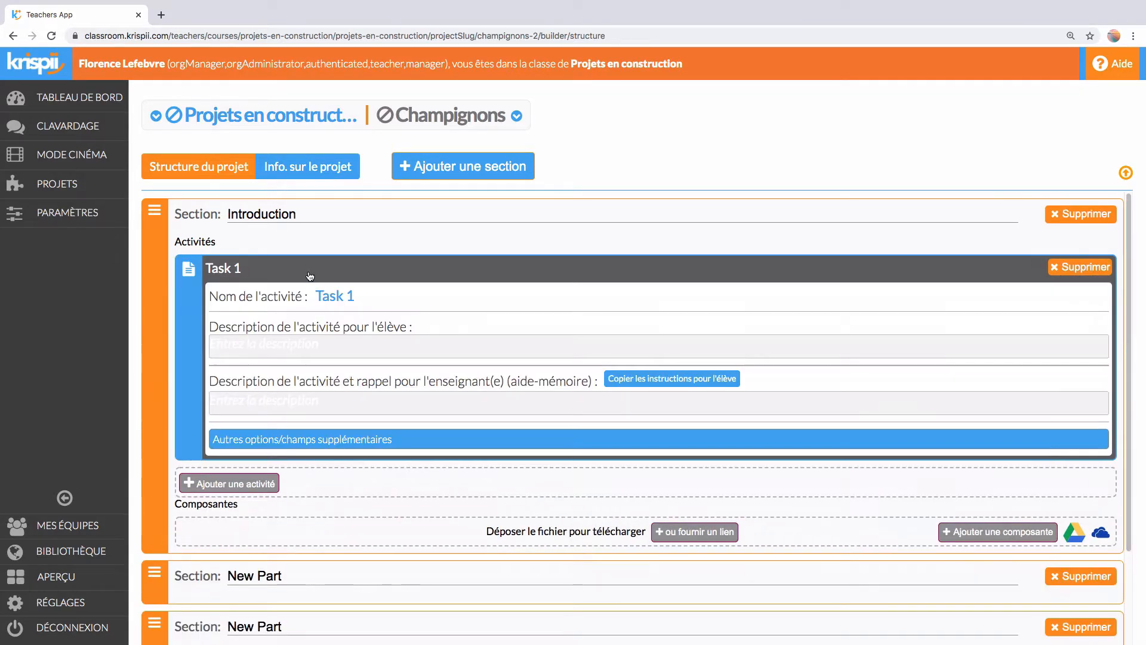
pyautogui.moveTo(376, 294); pyautogui.dragTo(313, 297)
pyautogui.press('BackSpace')
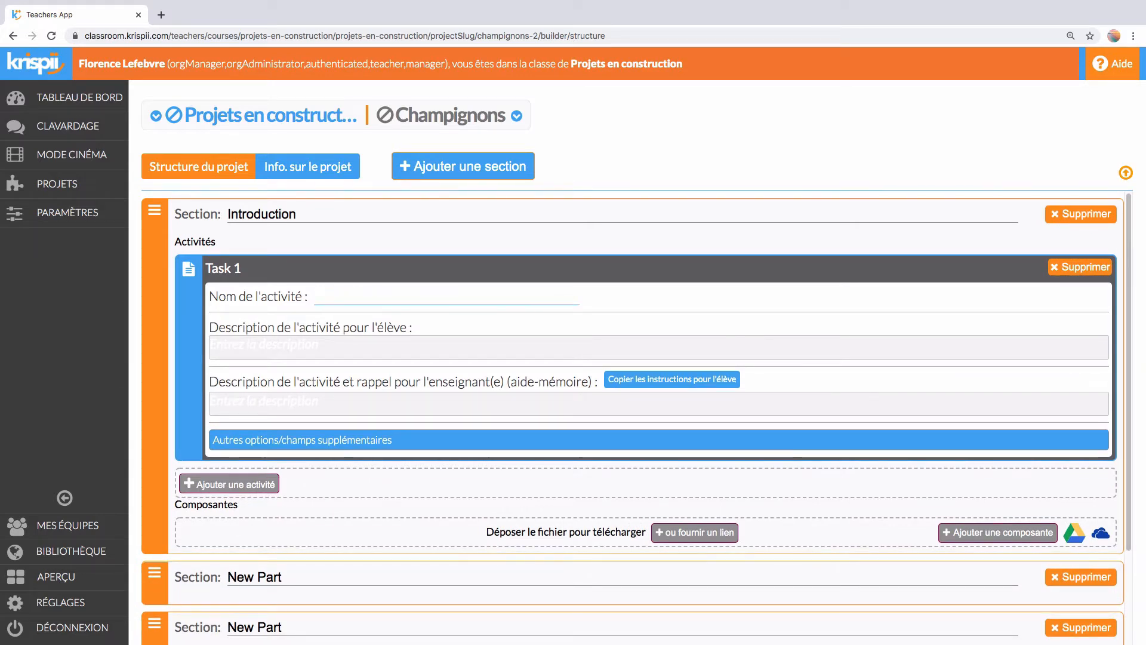
pyautogui.write("Qu'est-ce que l")
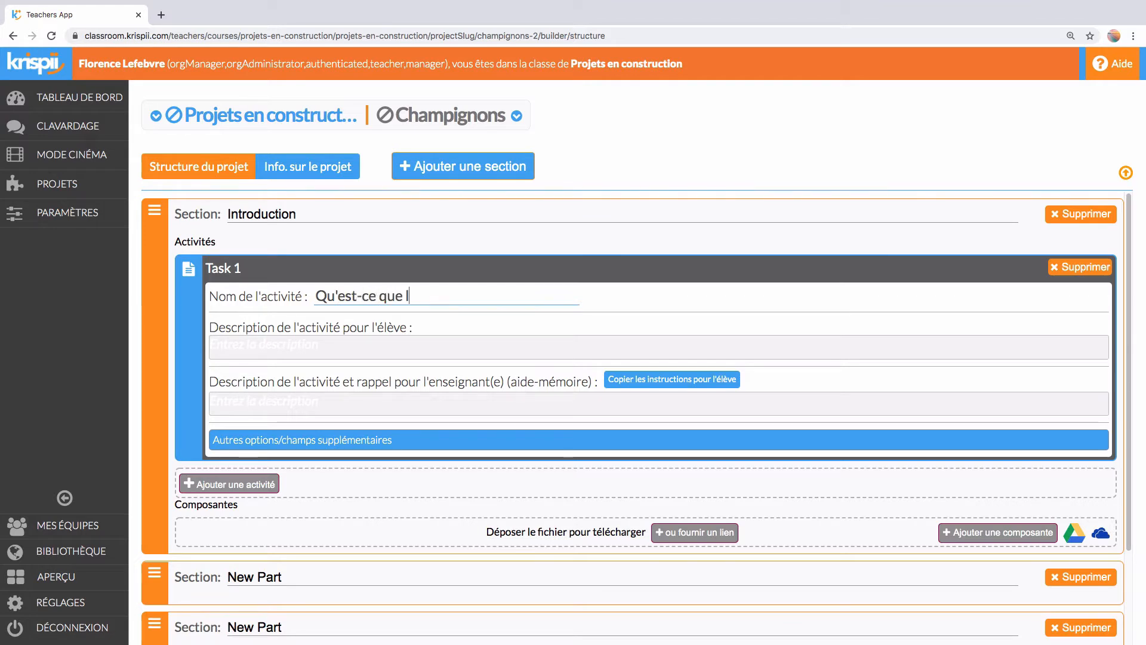
pyautogui.write("'on sait?")
# - Enter the student description "Que savez-vous déjà sur les champignons?" and copy the student instructions into the teacher's memo
pyautogui.click(279, 346)
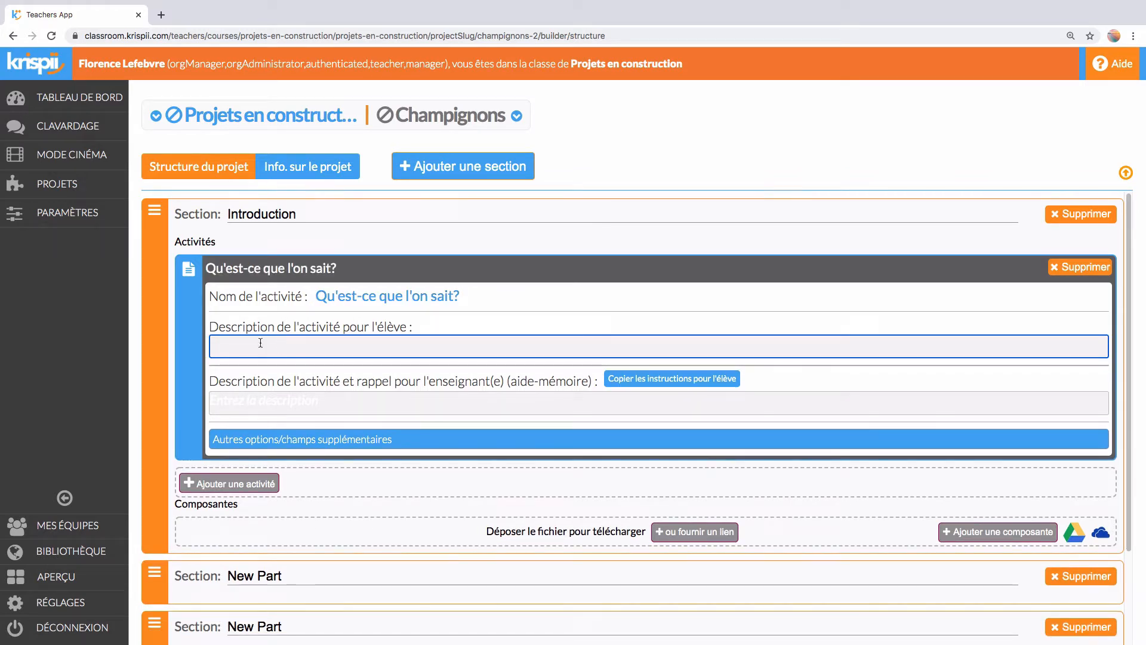
pyautogui.write('Que savez')
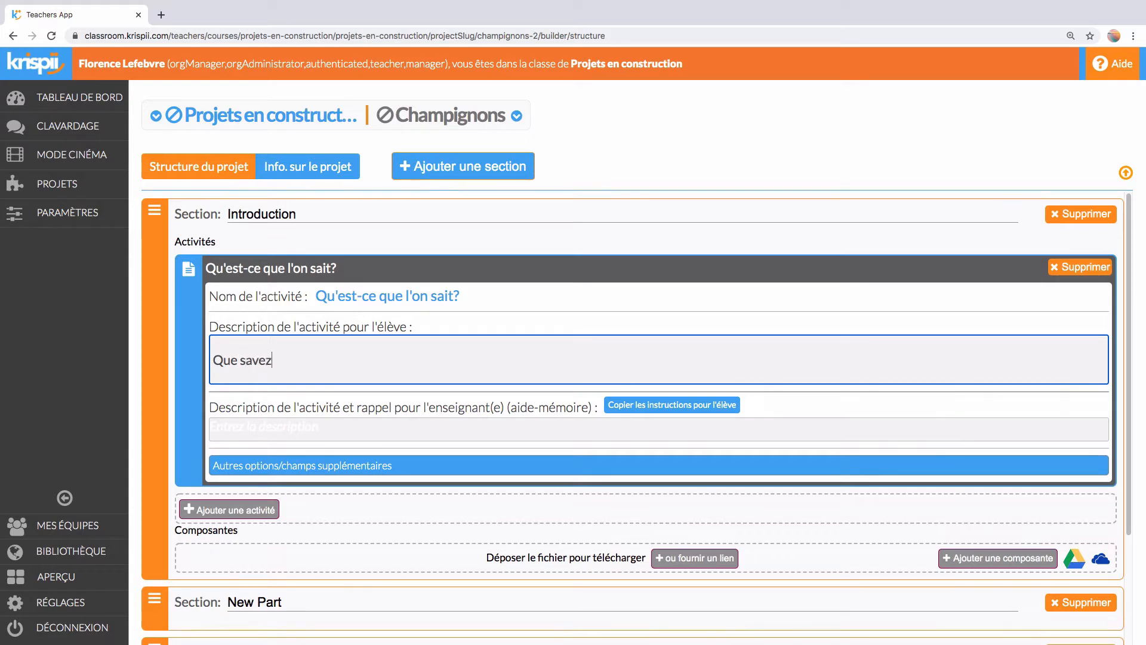
pyautogui.write('-vous déjà sur les champignons?')
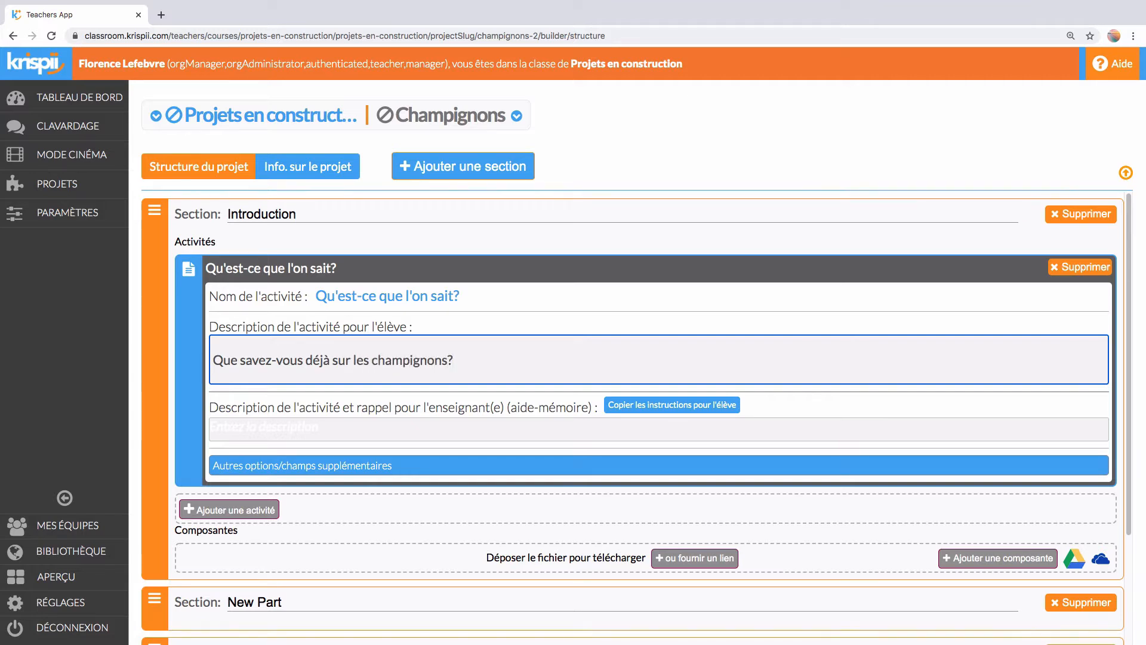
pyautogui.click(672, 407)
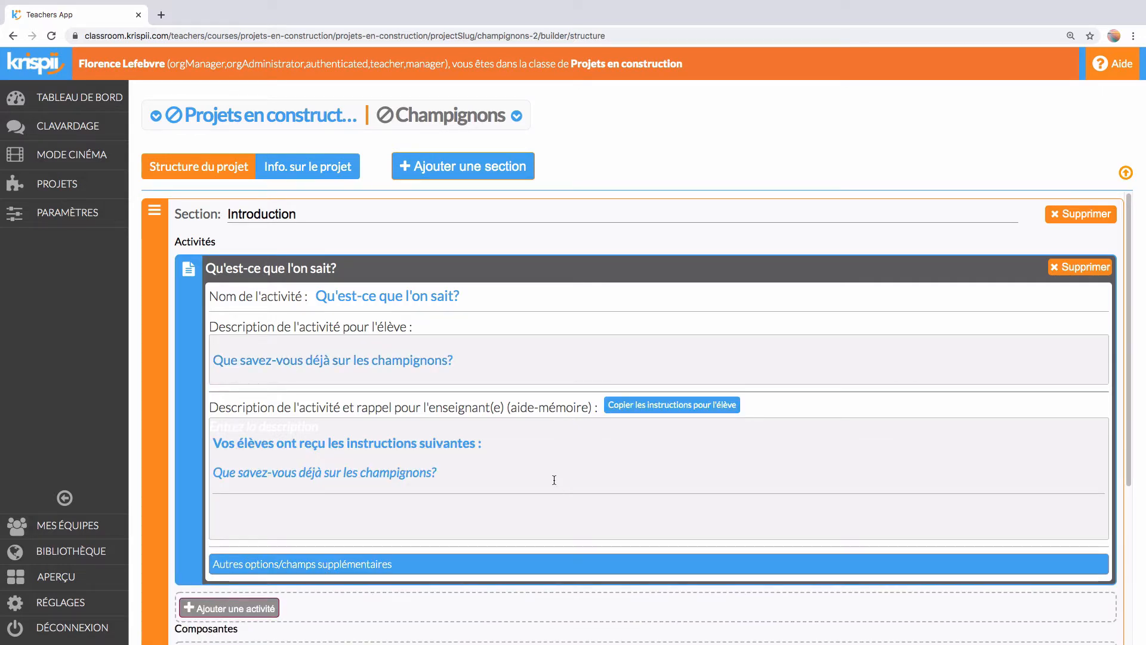
# - Upload the image Champignons.jpg as a component of the Introduction section
pyautogui.scroll(-1, 508, 463)
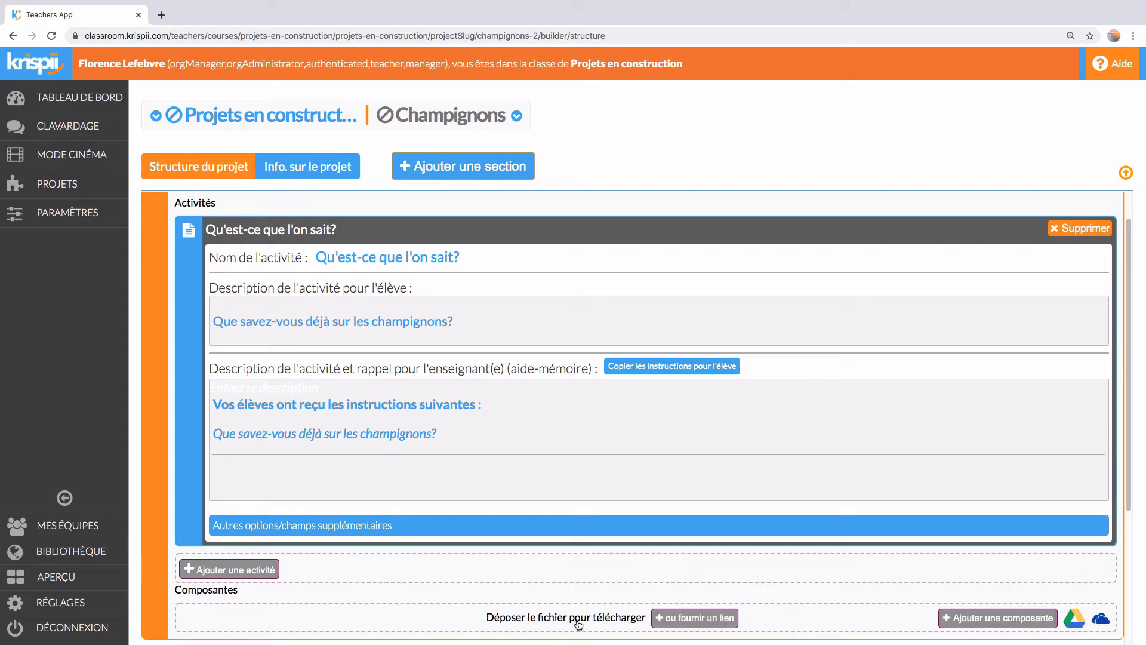
pyautogui.click(578, 622)
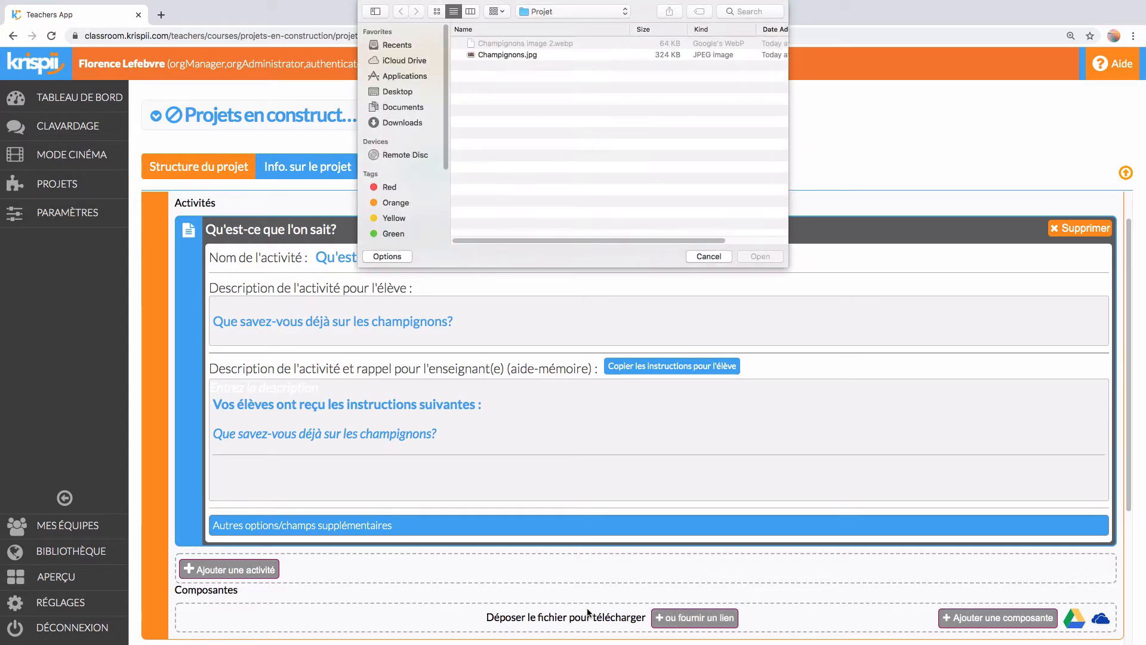
pyautogui.click(518, 55)
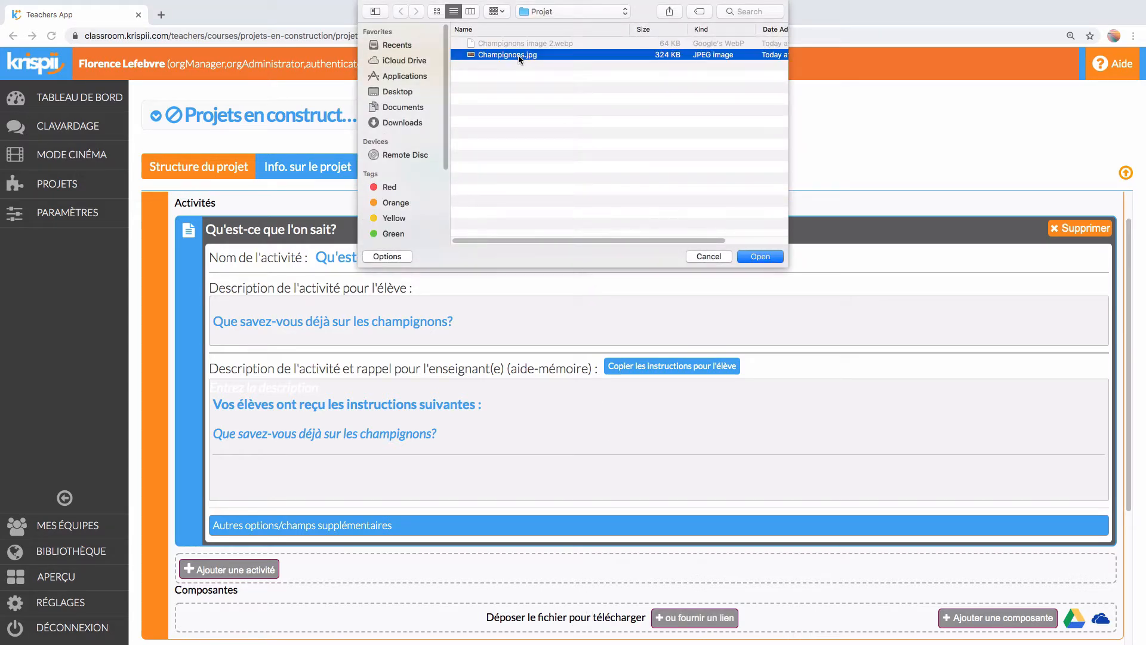
pyautogui.press('Return')
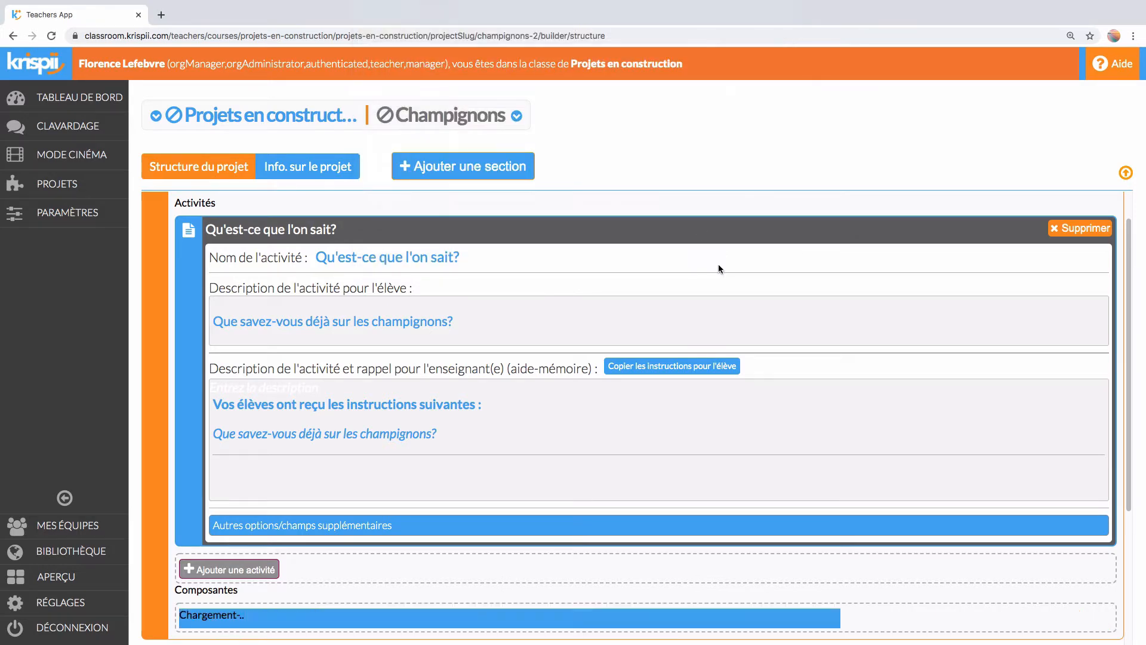
# - Set the order of the Champignons image component to 1, keep its title, and collapse it
pyautogui.scroll(-5, 693, 532)
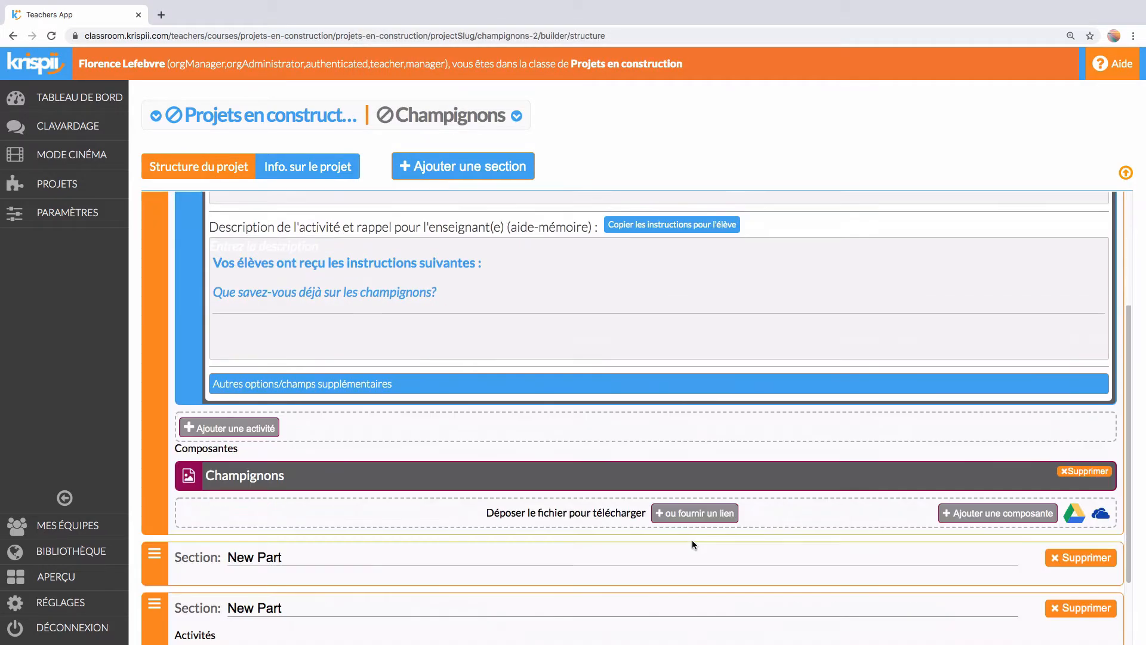
pyautogui.click(249, 382)
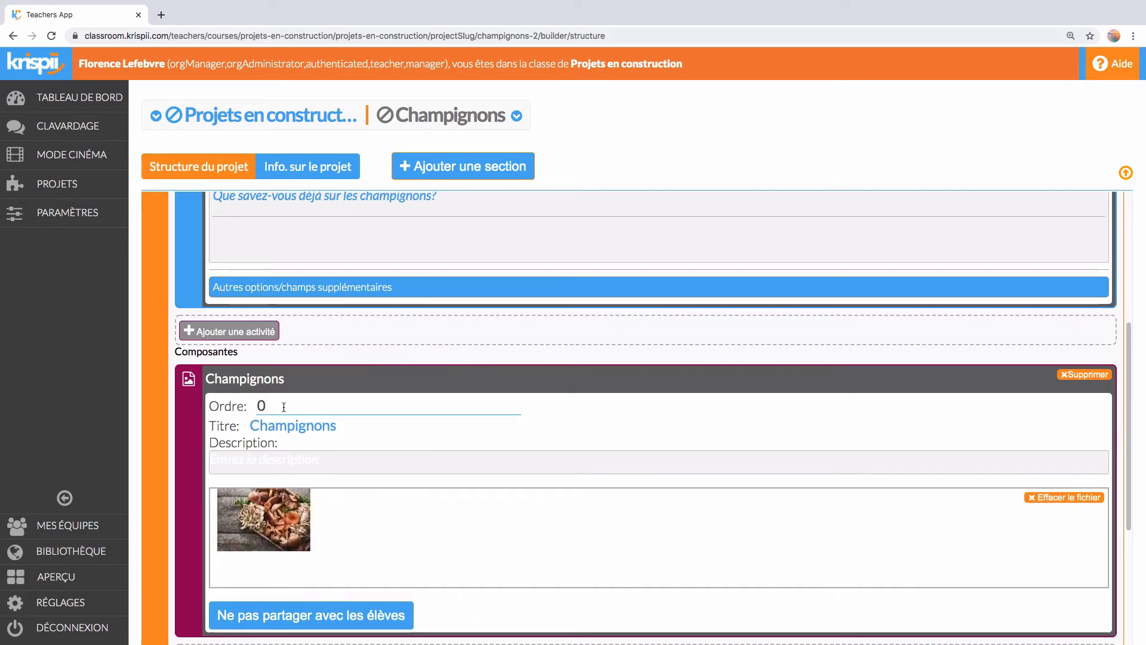
pyautogui.press('BackSpace')
pyautogui.write('1')
pyautogui.click(348, 424)
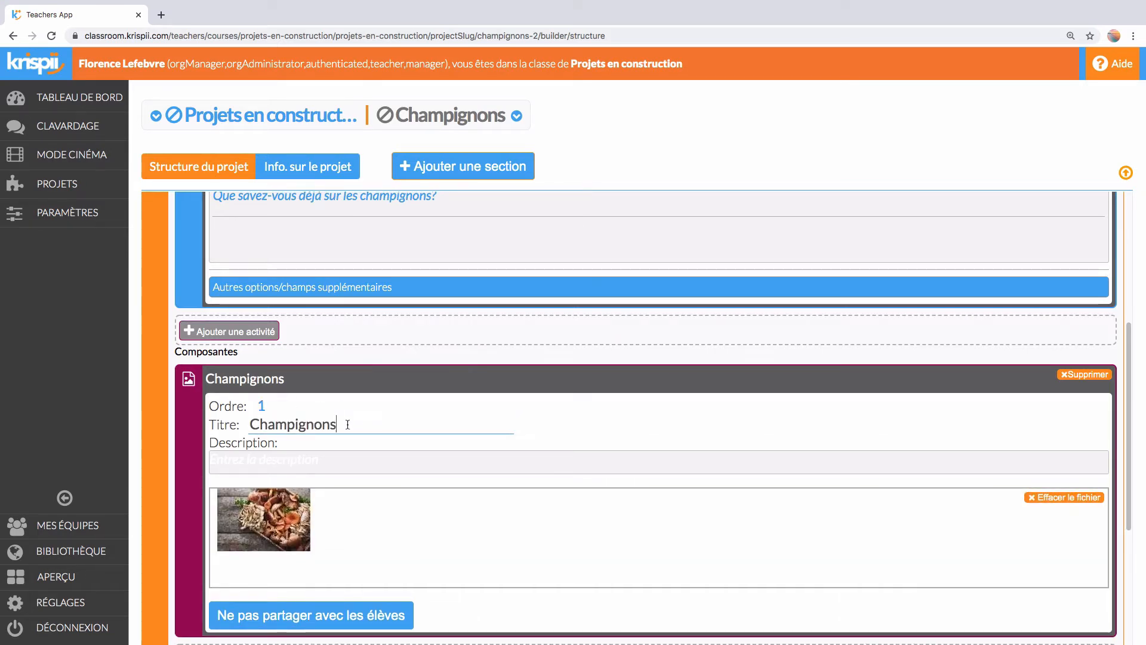
pyautogui.click(190, 422)
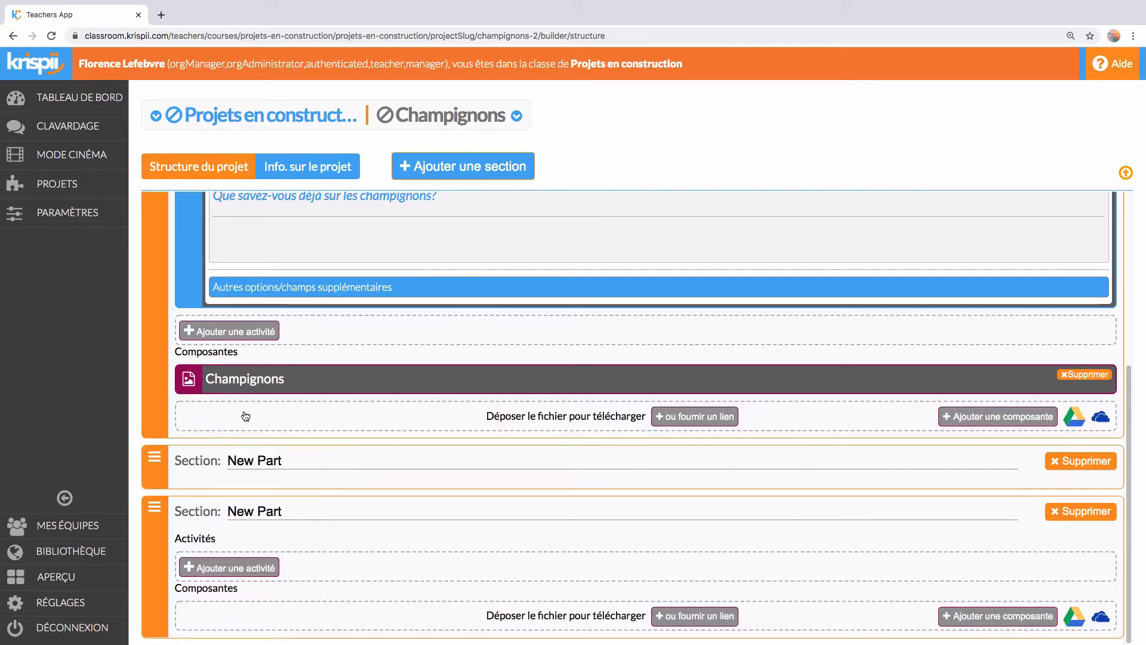
# - Collapse the activity and the Introduction section, and rename the second section "Activité d'équipe"
pyautogui.click(182, 269)
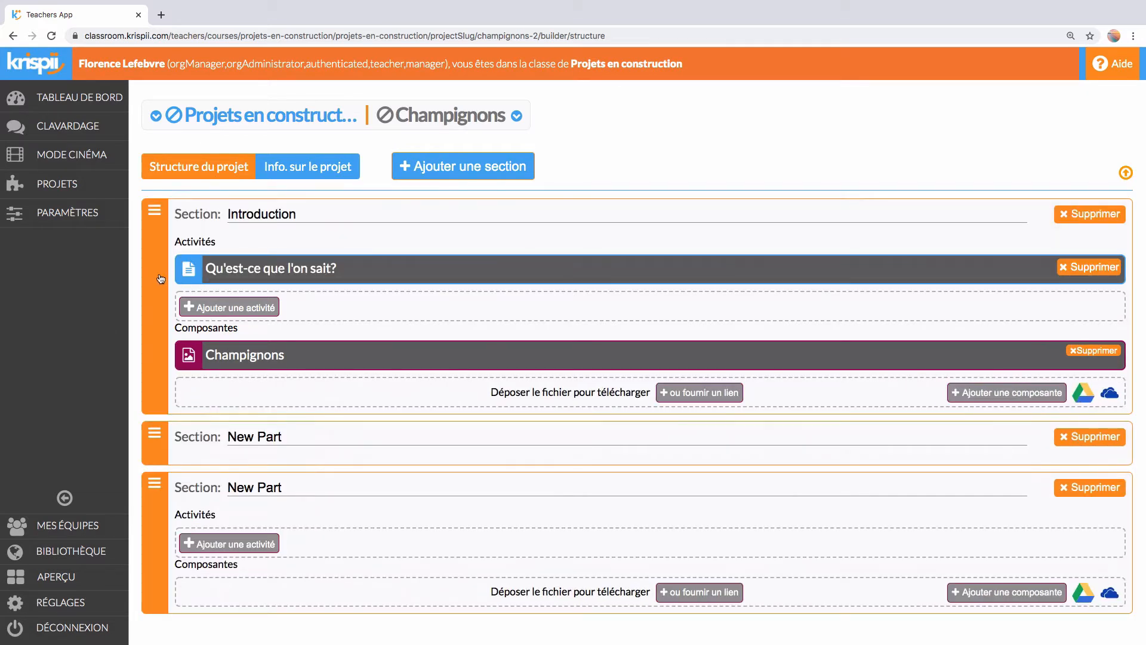
pyautogui.click(154, 299)
pyautogui.moveTo(290, 264); pyautogui.dragTo(214, 264)
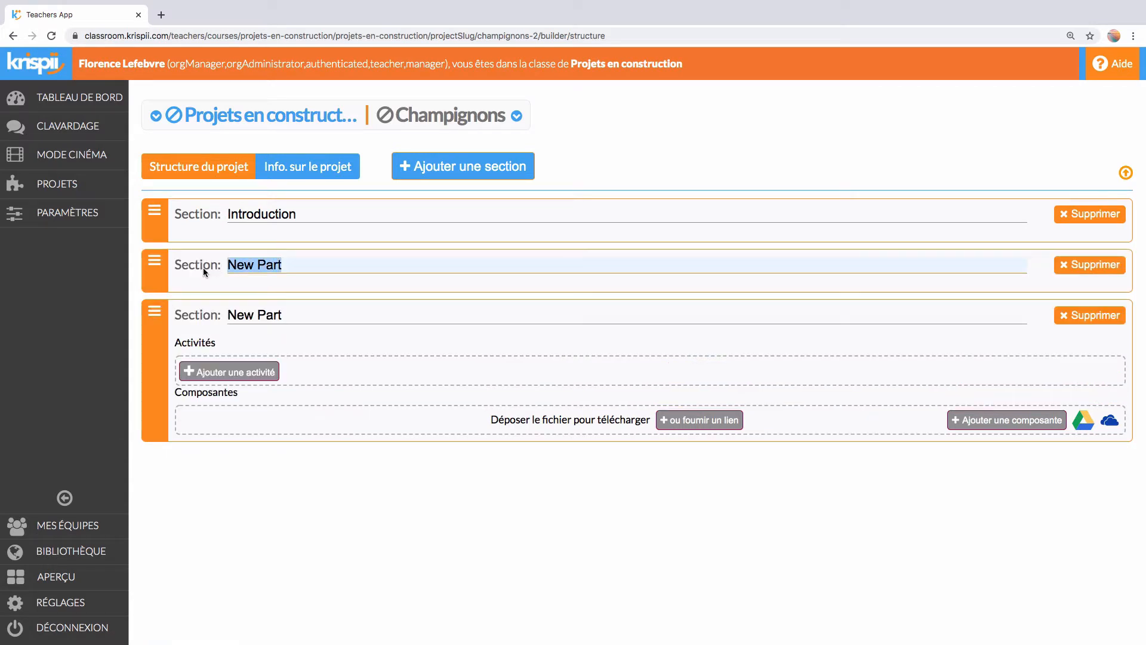
pyautogui.write("Activité d'équipe")
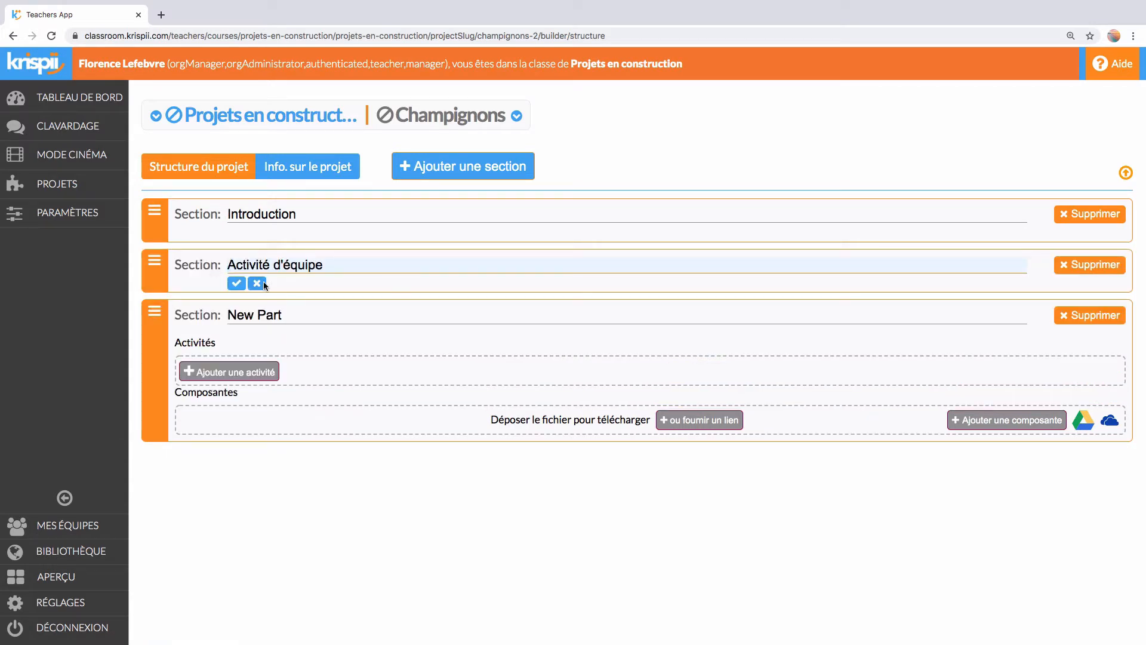
pyautogui.click(235, 283)
# - Add a writing activity named "Tempête d'idées" to the Activité d'équipe section and collapse it
pyautogui.click(211, 275)
pyautogui.click(254, 326)
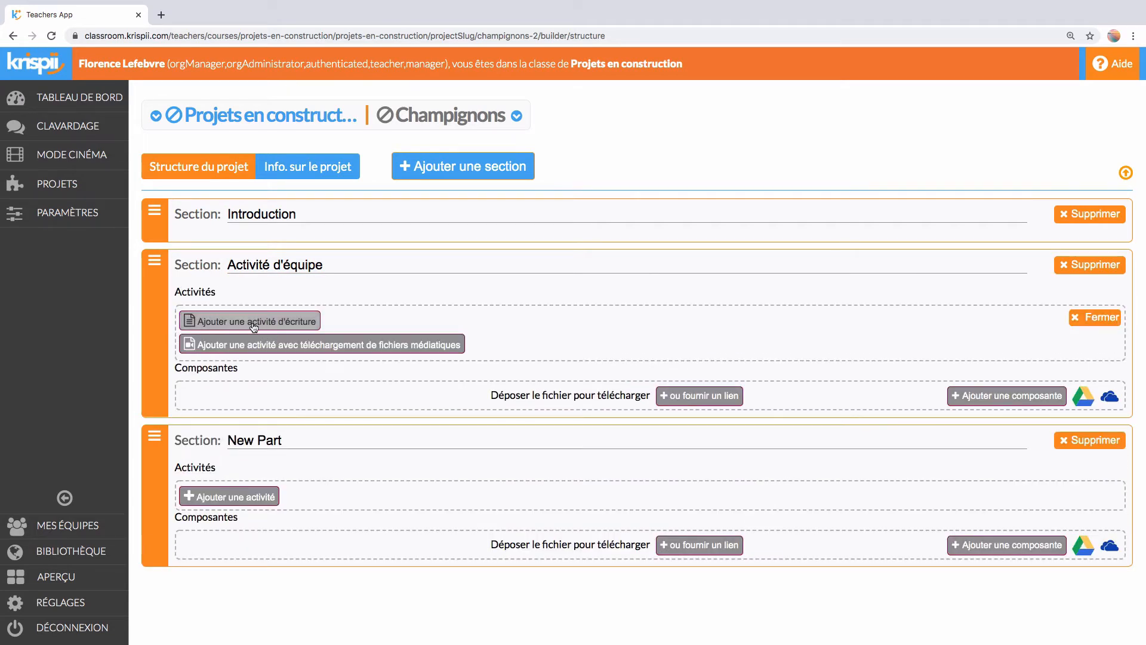
pyautogui.click(254, 323)
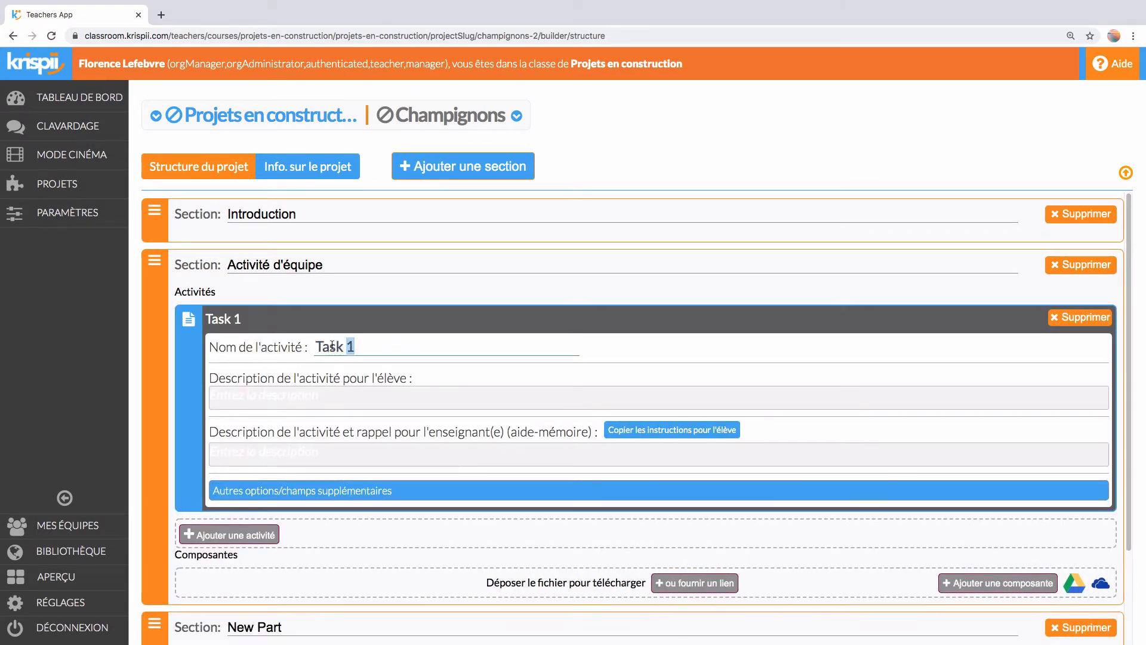
pyautogui.moveTo(332, 346); pyautogui.dragTo(307, 348)
pyautogui.write("Tempête d'idées")
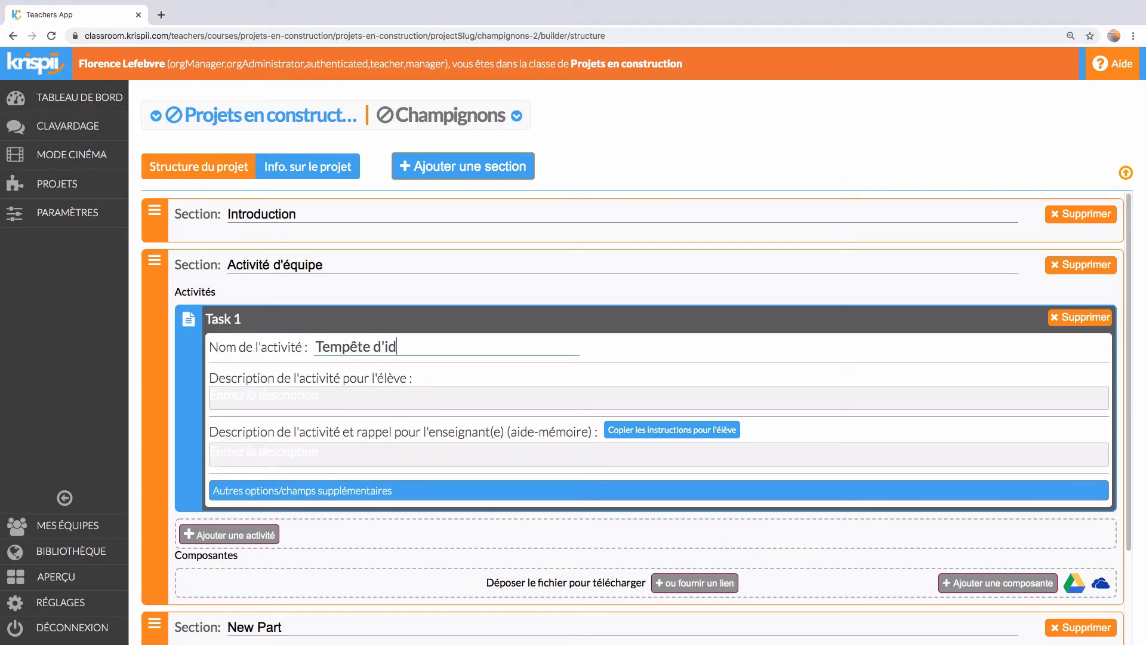
pyautogui.click(285, 394)
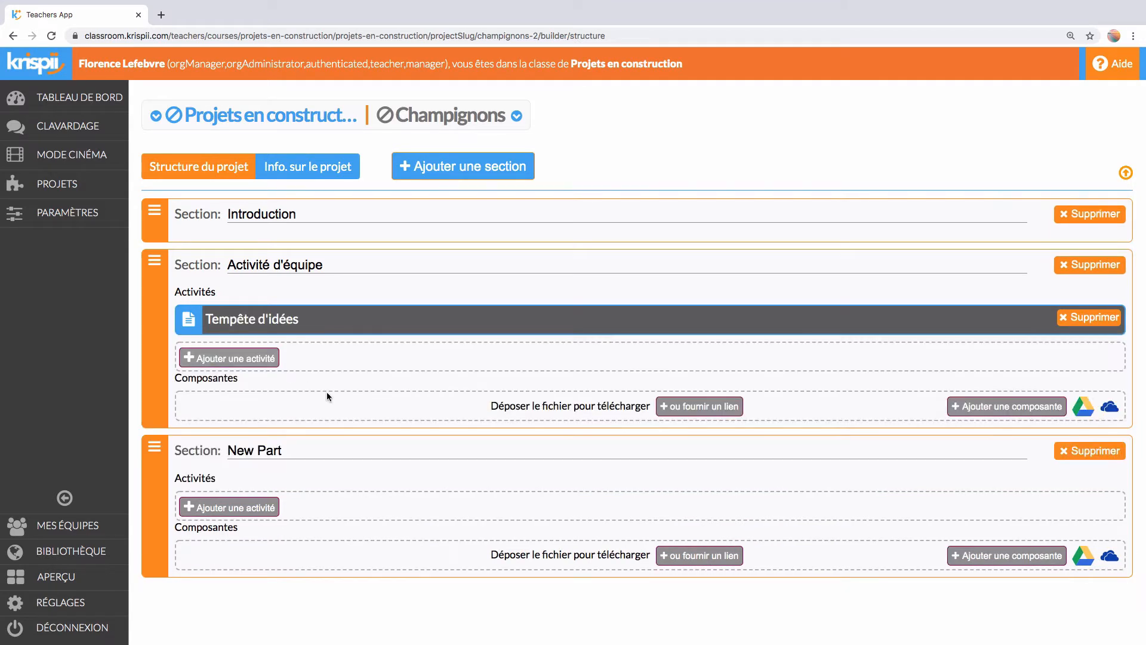
# - Start a link component in the Activité d'équipe section and copy the address of the YouTube video "Les champignons comestibles" from the "champignons comestibles" results
pyautogui.click(693, 406)
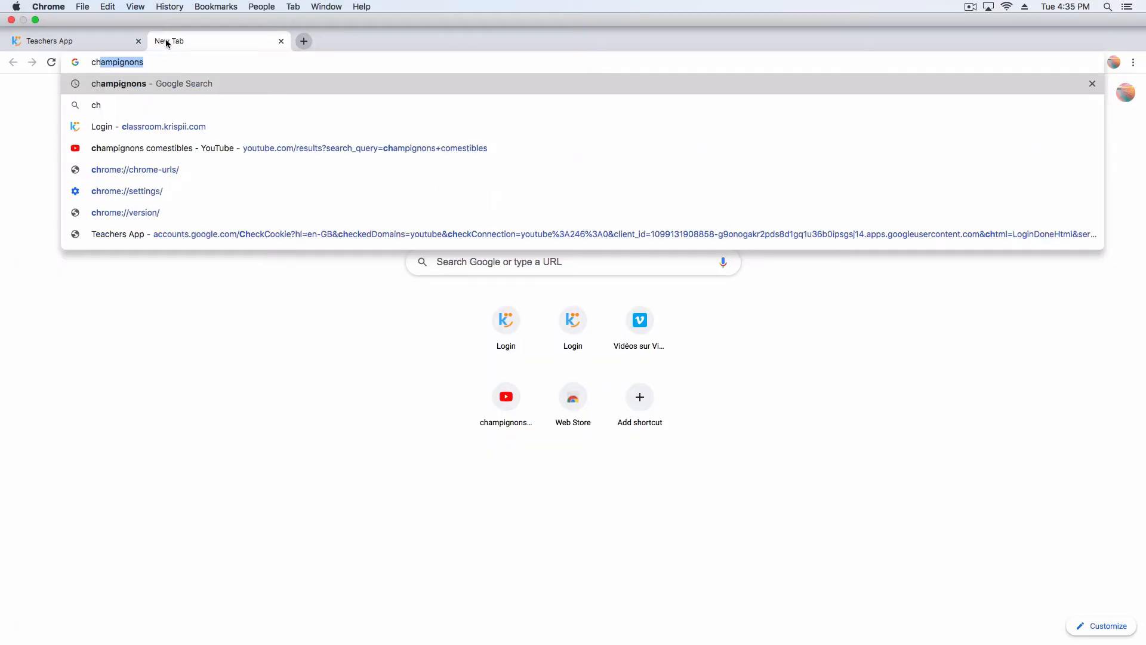
pyautogui.write('ignons')
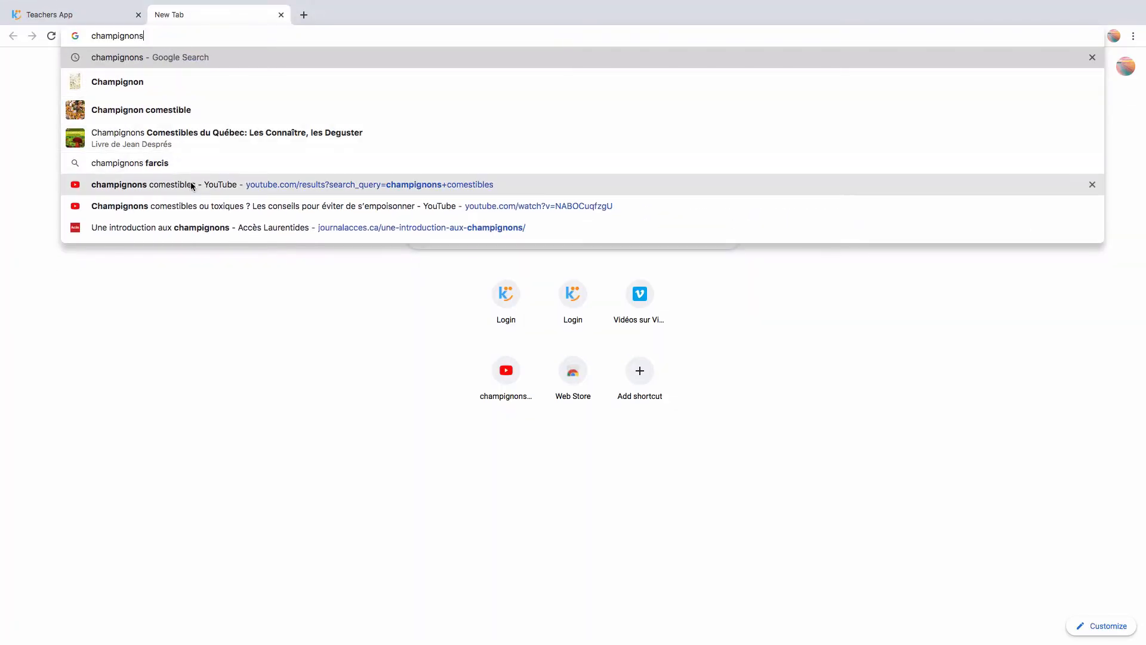
pyautogui.click(192, 183)
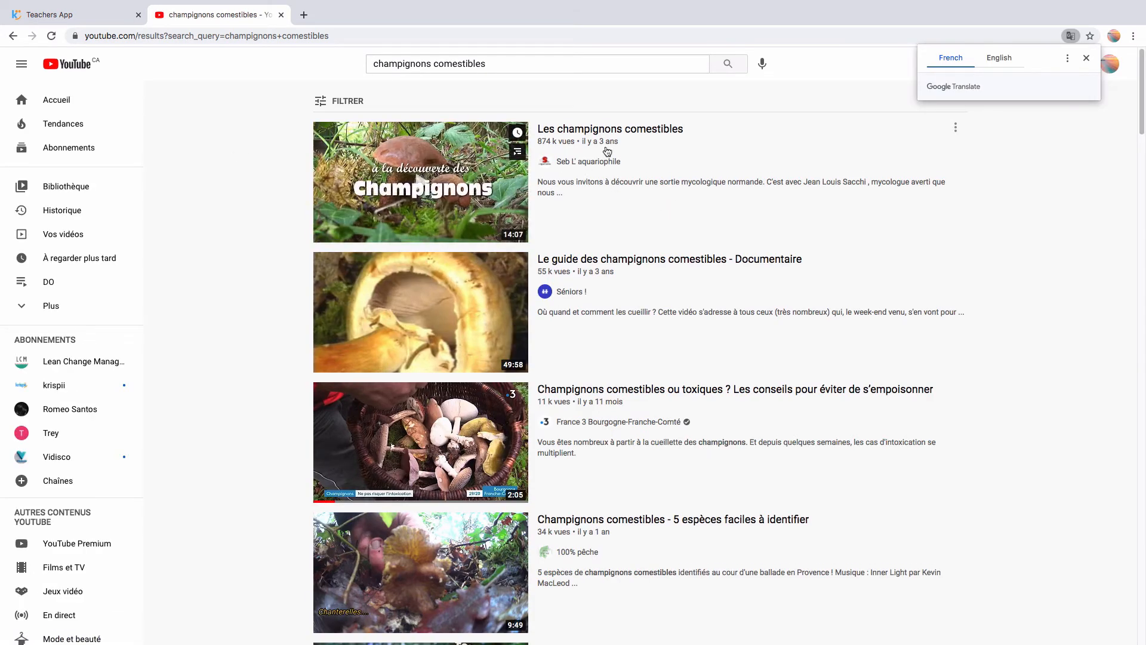
pyautogui.click(569, 127)
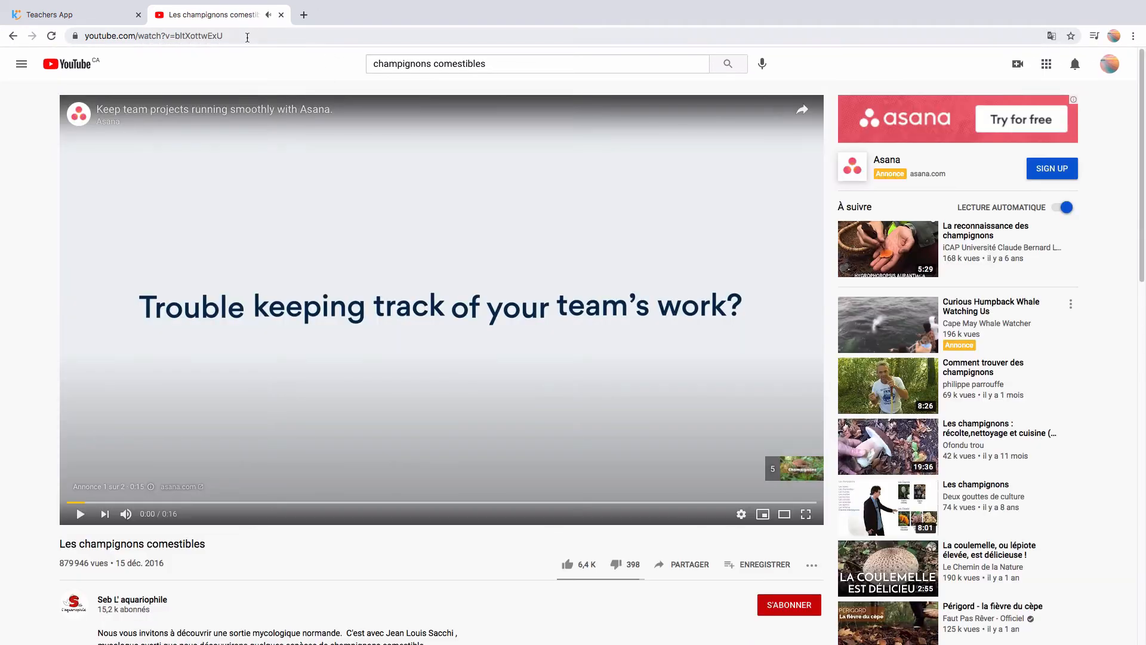
pyautogui.click(243, 37)
pyautogui.hotkey('ctrl', 'c')
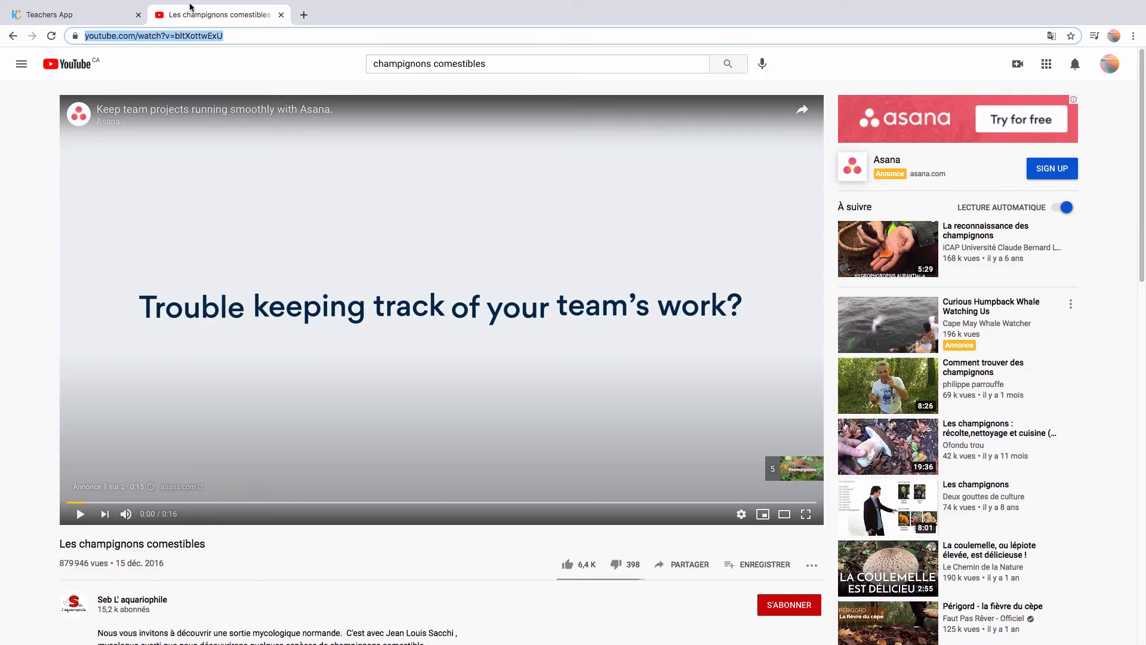
pyautogui.click(282, 16)
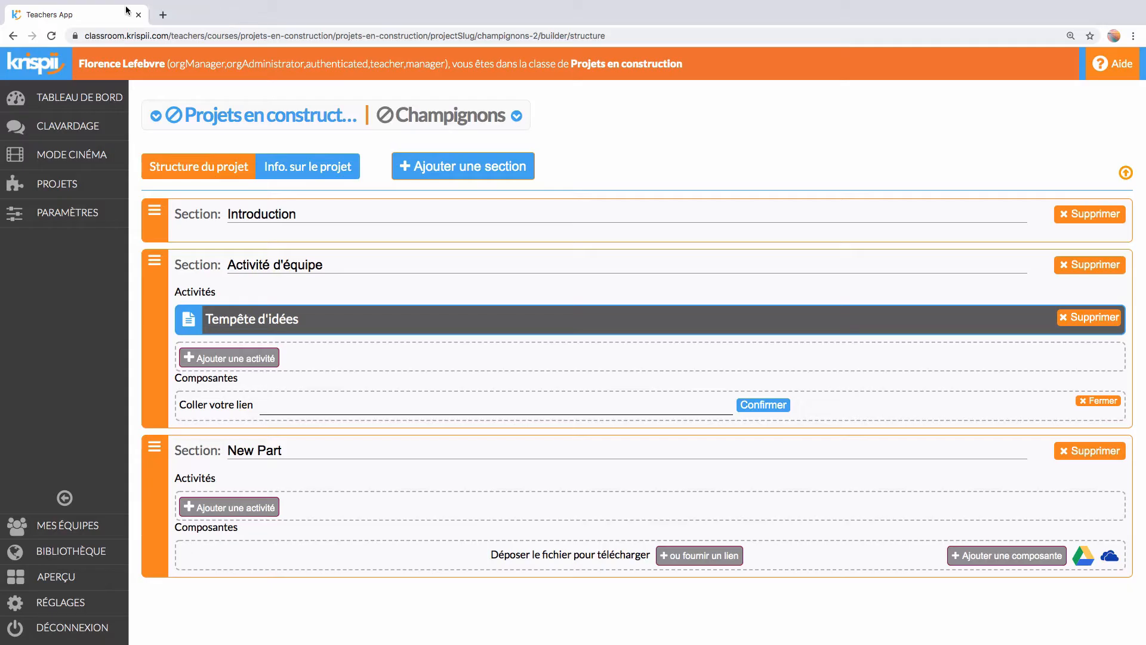
# - Add the copied YouTube video link as a component of the Activité d'équipe section
pyautogui.click(327, 410)
pyautogui.hotkey('ctrl', 'v')
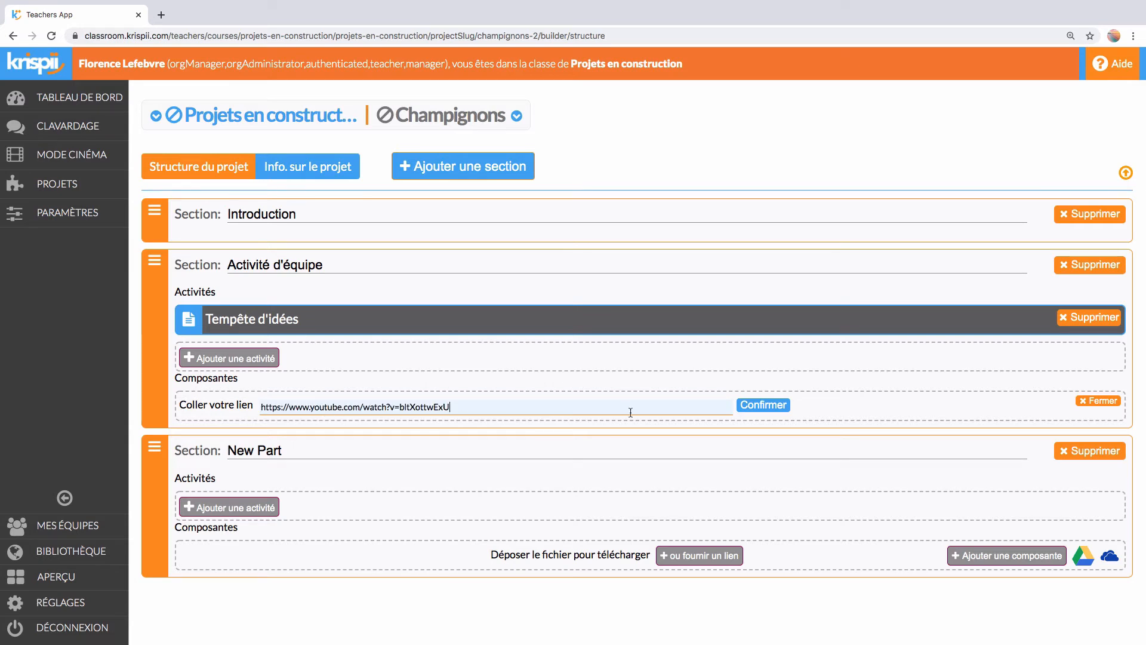
pyautogui.click(755, 409)
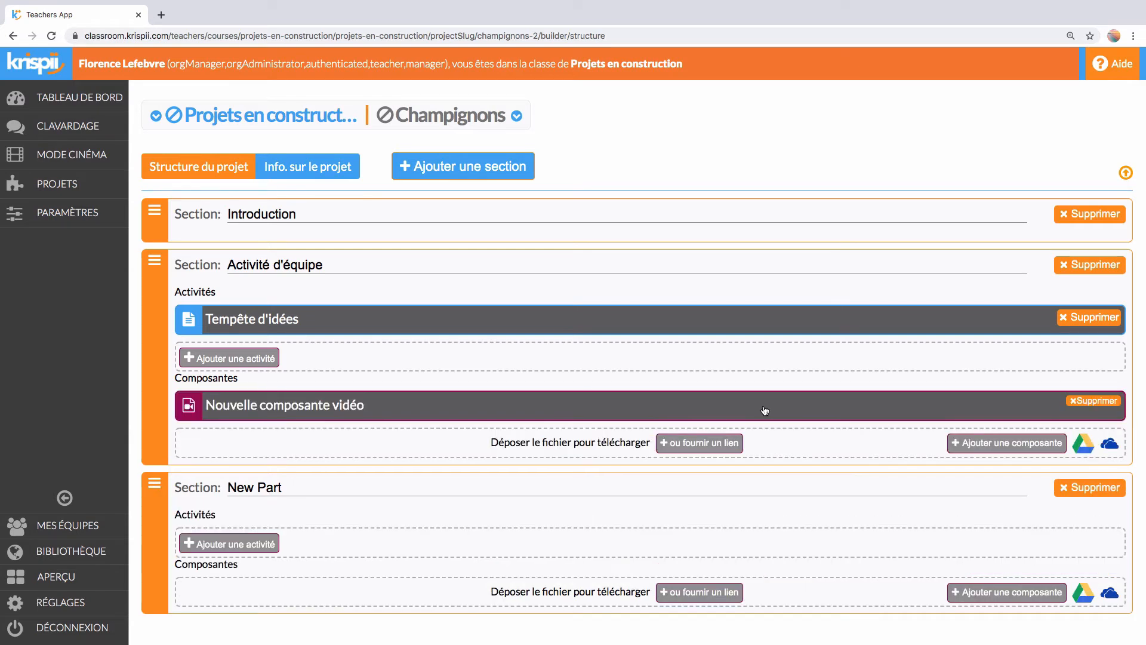
# - Set the video component's order to 2 and its title to "Vidéo Champignons Commestibles", and collapse the Activité d'équipe section
pyautogui.click(327, 406)
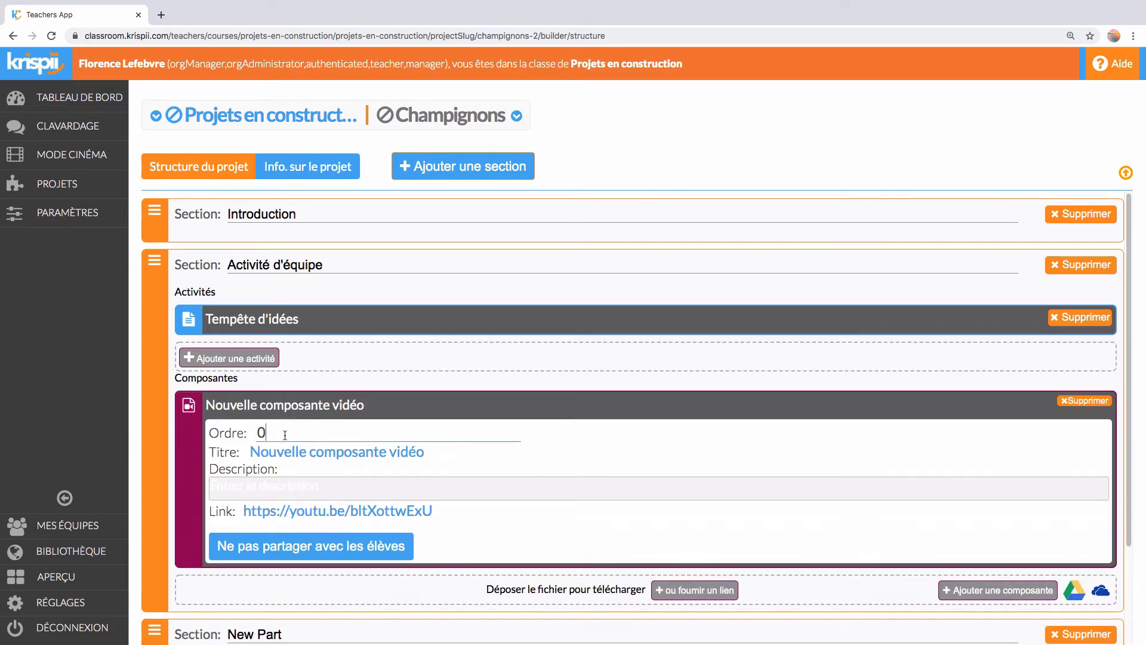
pyautogui.press('BackSpace')
pyautogui.write('2')
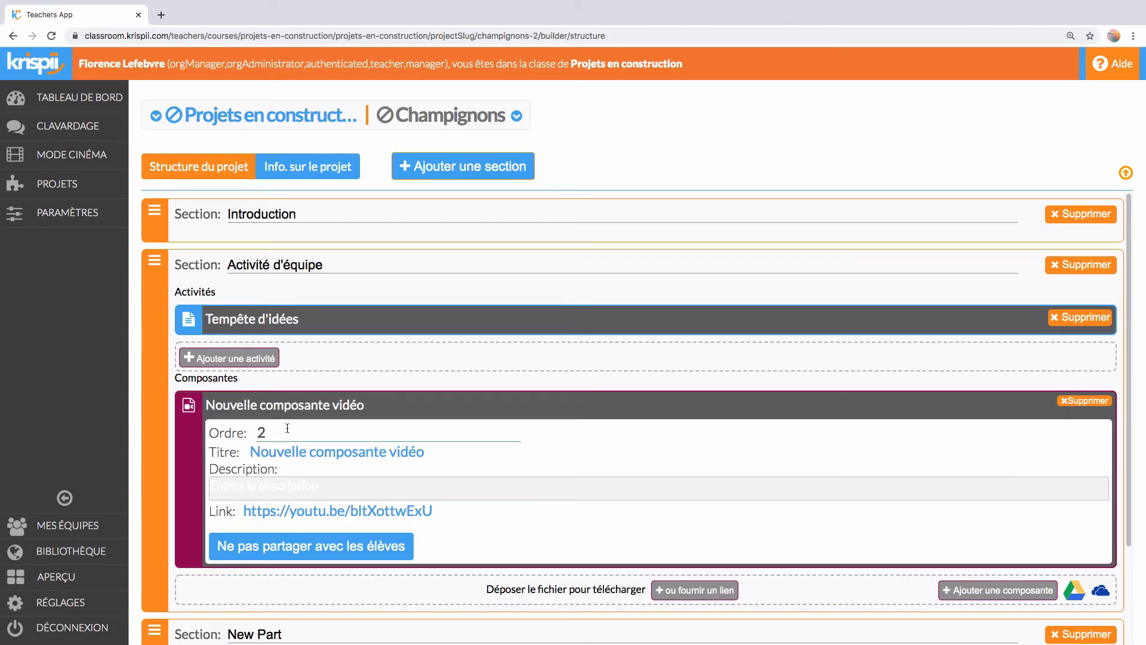
pyautogui.click(438, 454)
pyautogui.moveTo(439, 454); pyautogui.dragTo(249, 446)
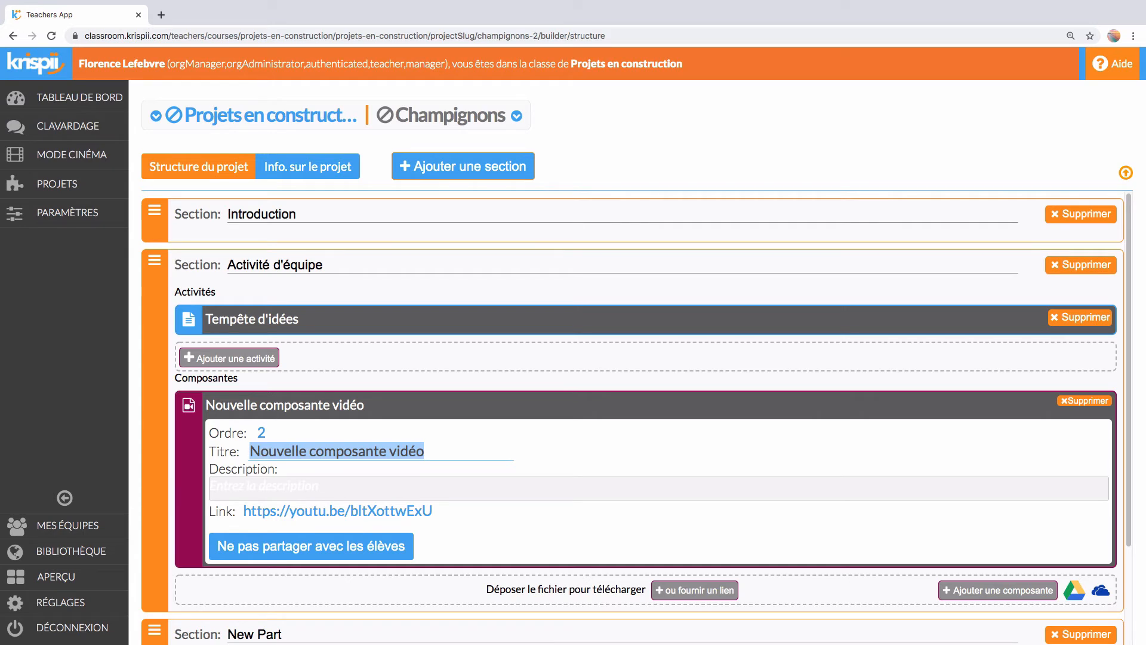
pyautogui.press('BackSpace')
pyautogui.write('Vidé')
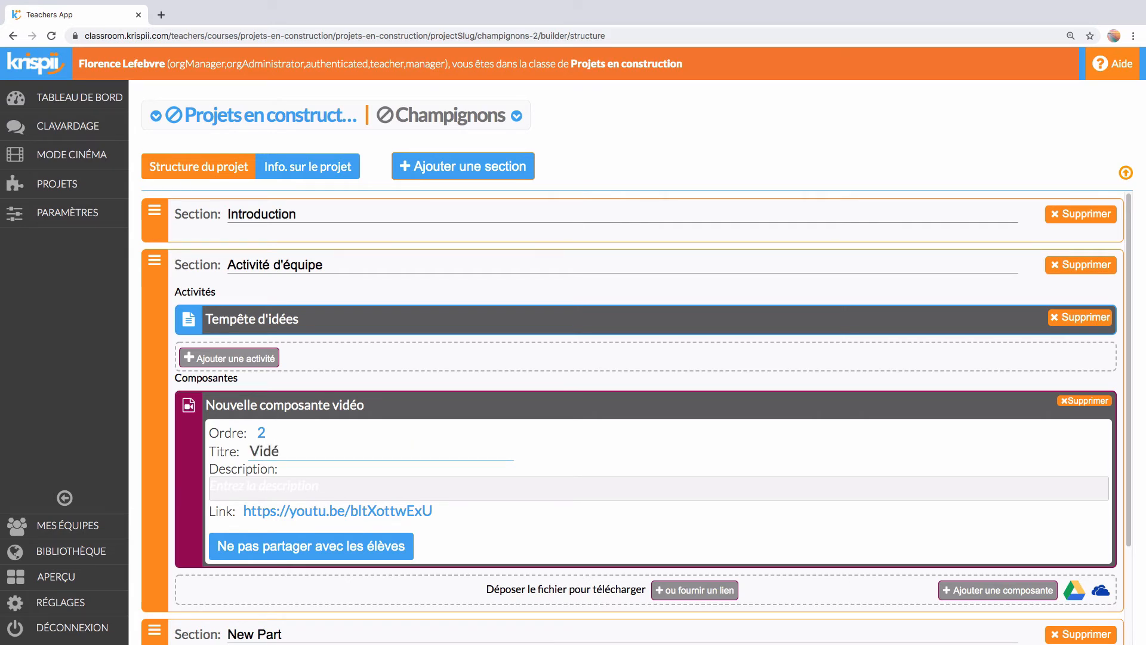
pyautogui.write('o Champignons Comm')
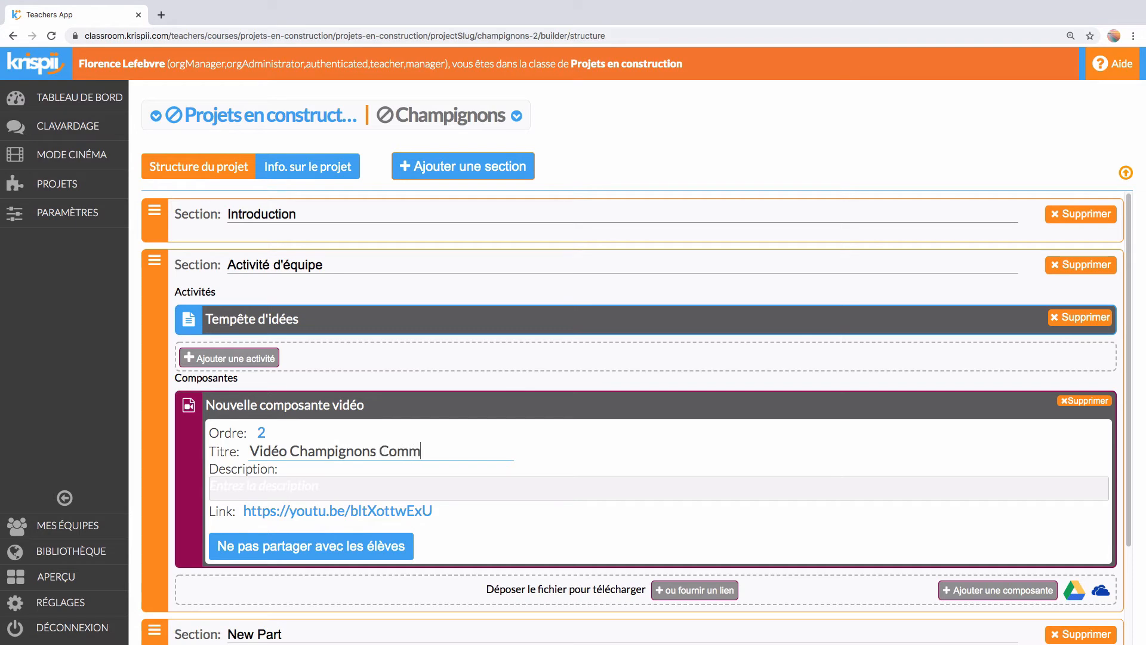
pyautogui.write('estibles')
pyautogui.click(153, 373)
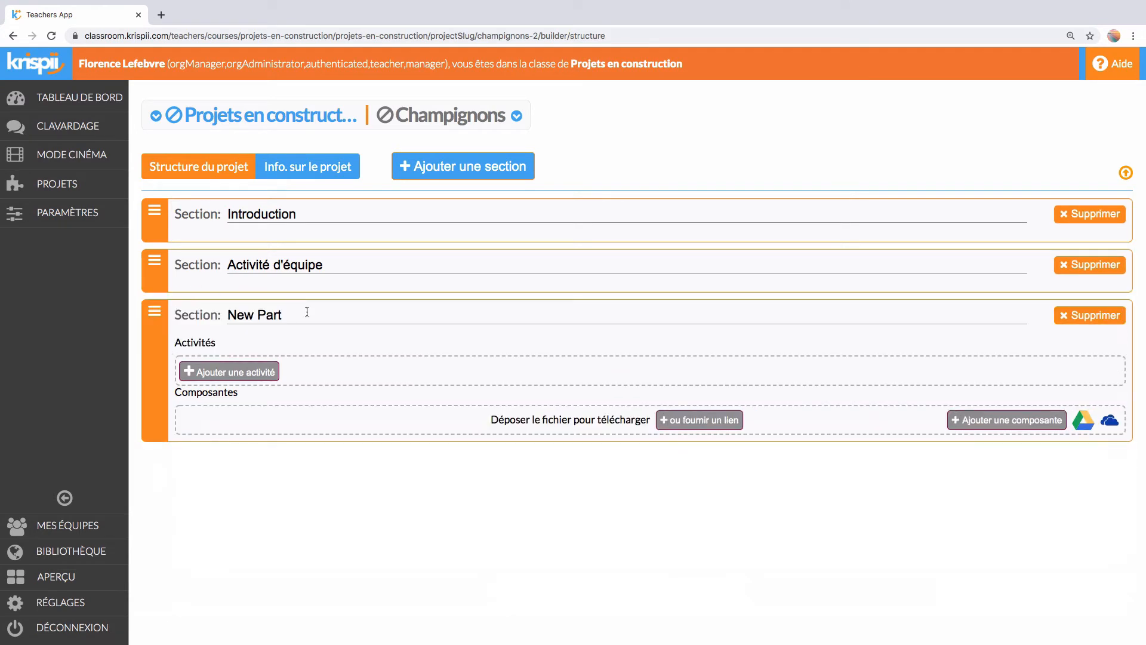
# - Rename the third section "Rédaction et projet final" and collapse it
pyautogui.moveTo(307, 311); pyautogui.dragTo(212, 313)
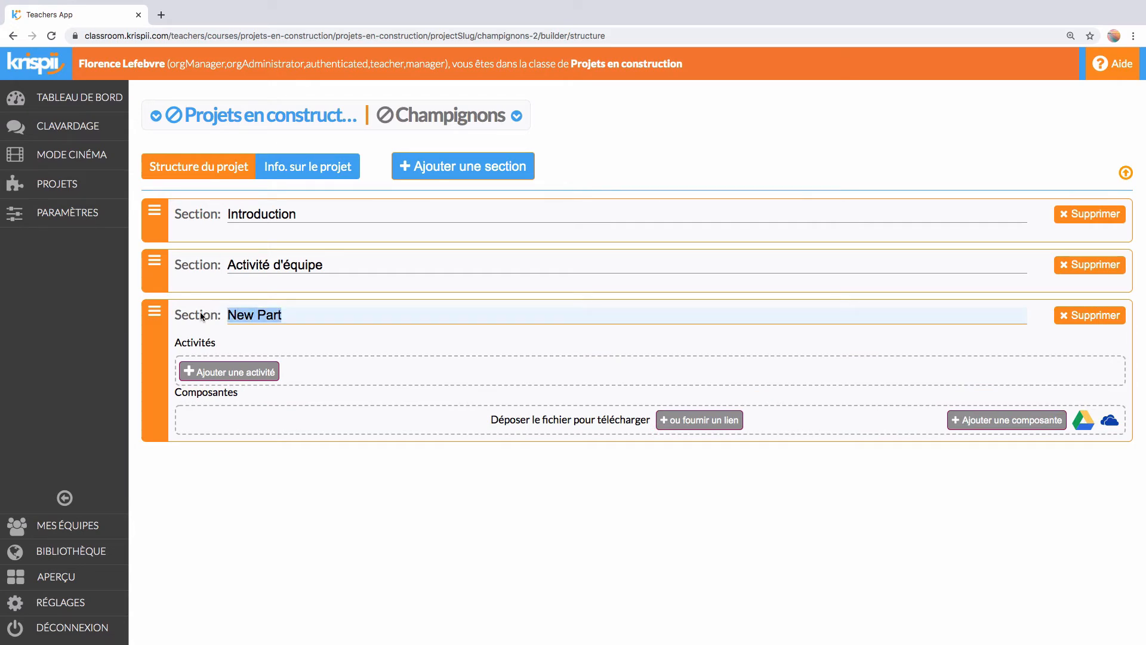
pyautogui.press('BackSpace')
pyautogui.write('Rédaction')
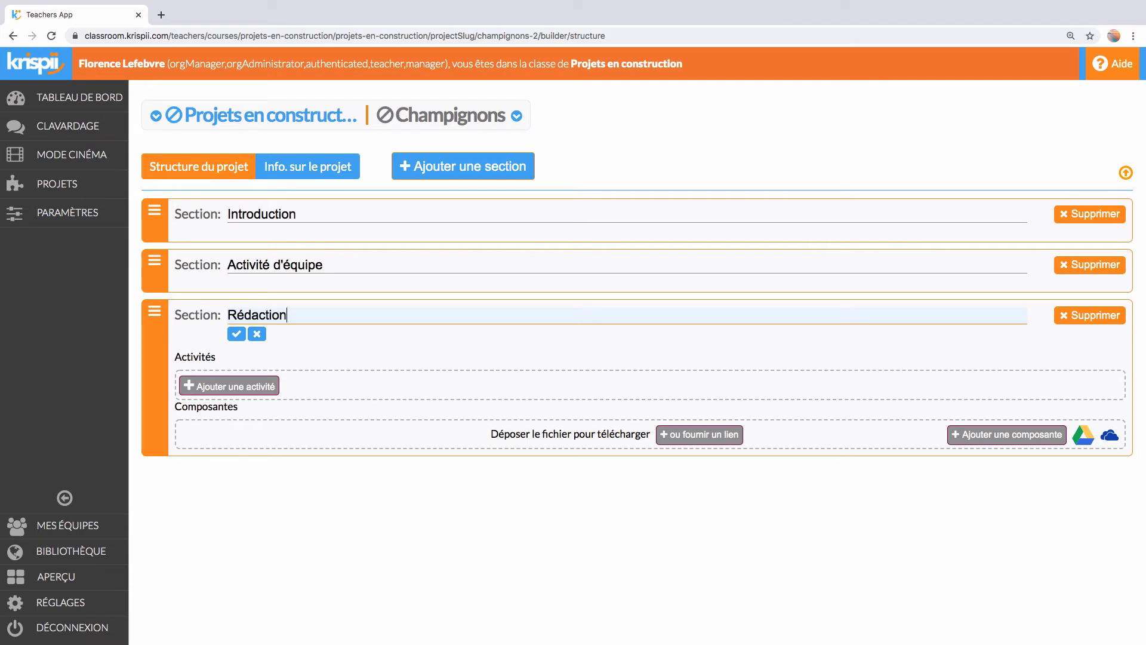
pyautogui.write(' et projet final')
pyautogui.click(235, 333)
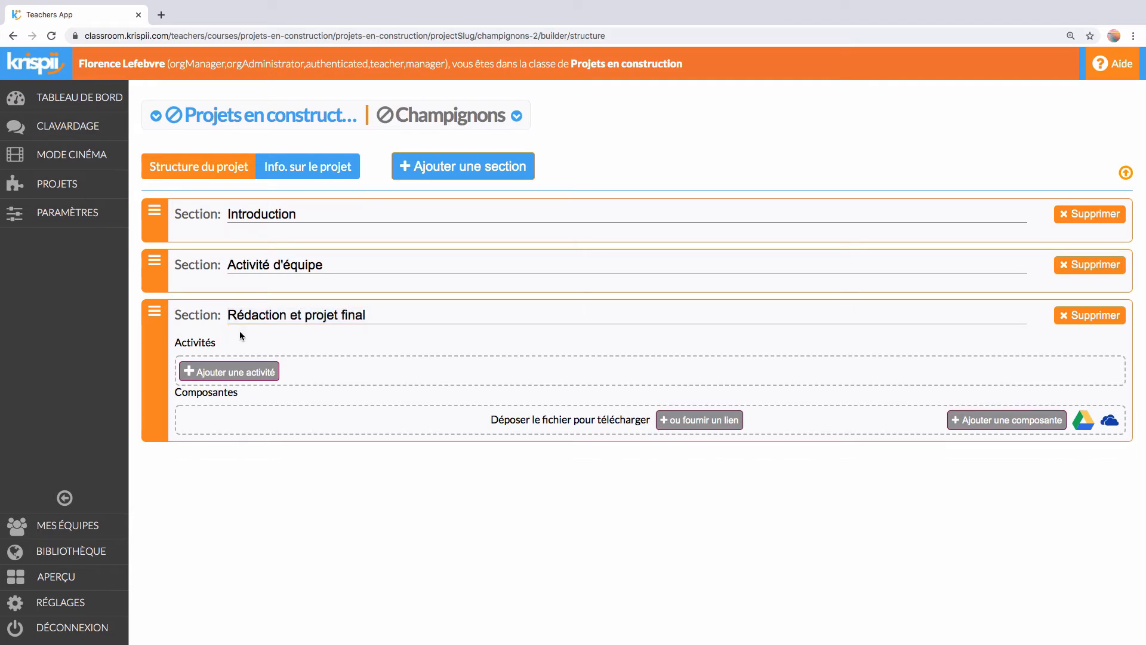
pyautogui.click(165, 330)
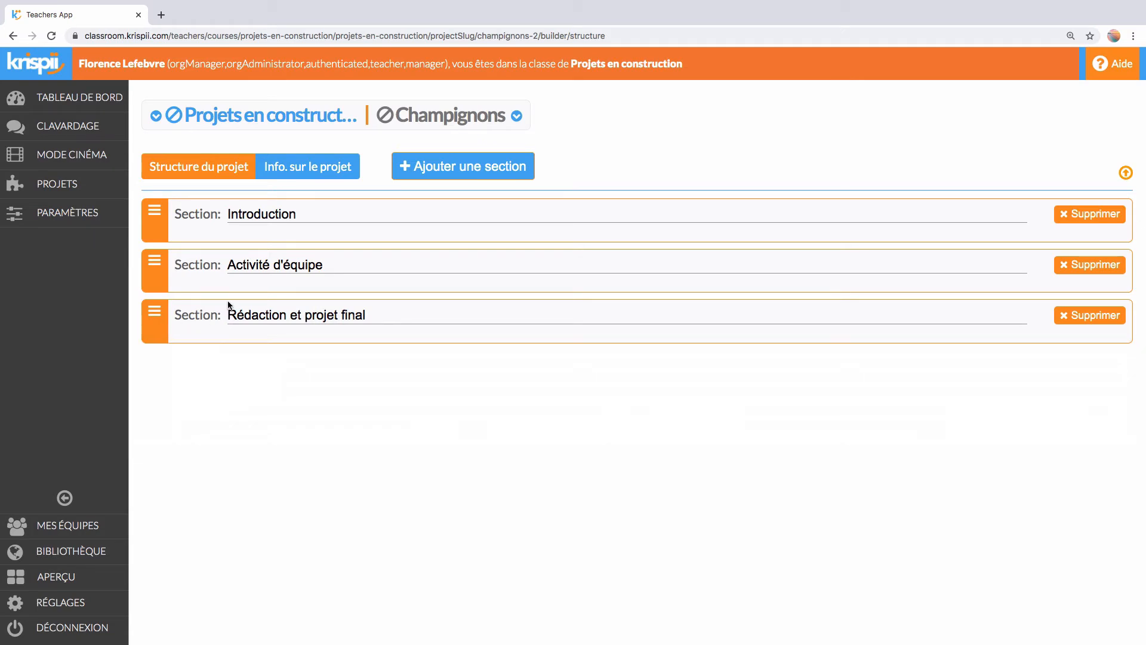
# - Activate the Champignons project in its project information and open its dashboard from the class overview
pyautogui.click(326, 173)
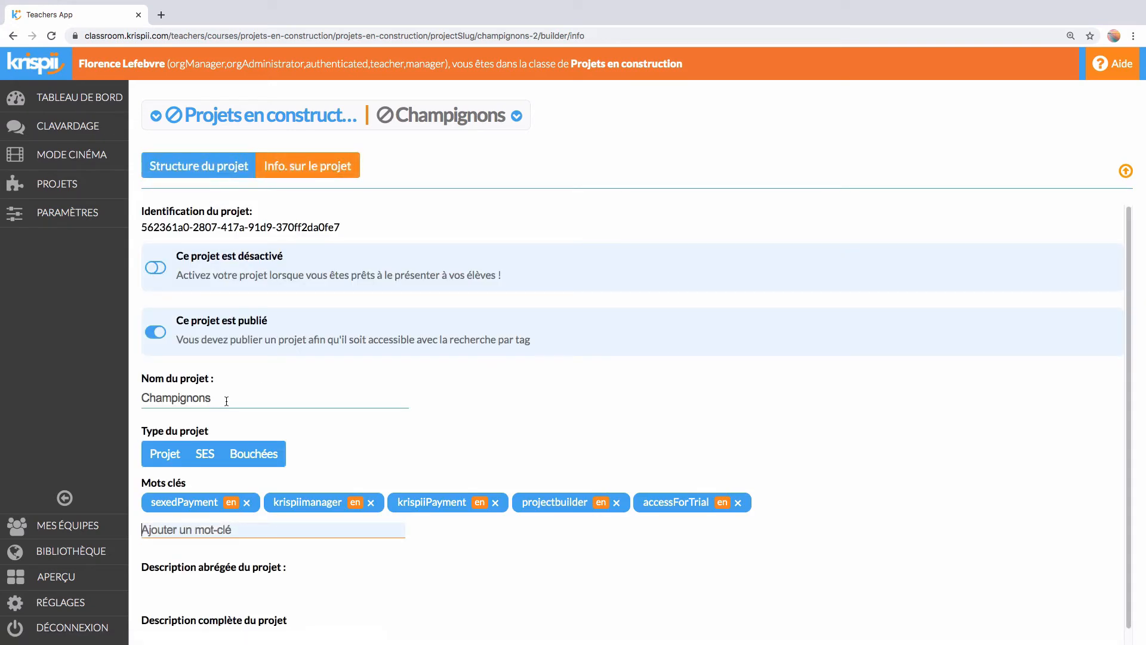
pyautogui.click(154, 269)
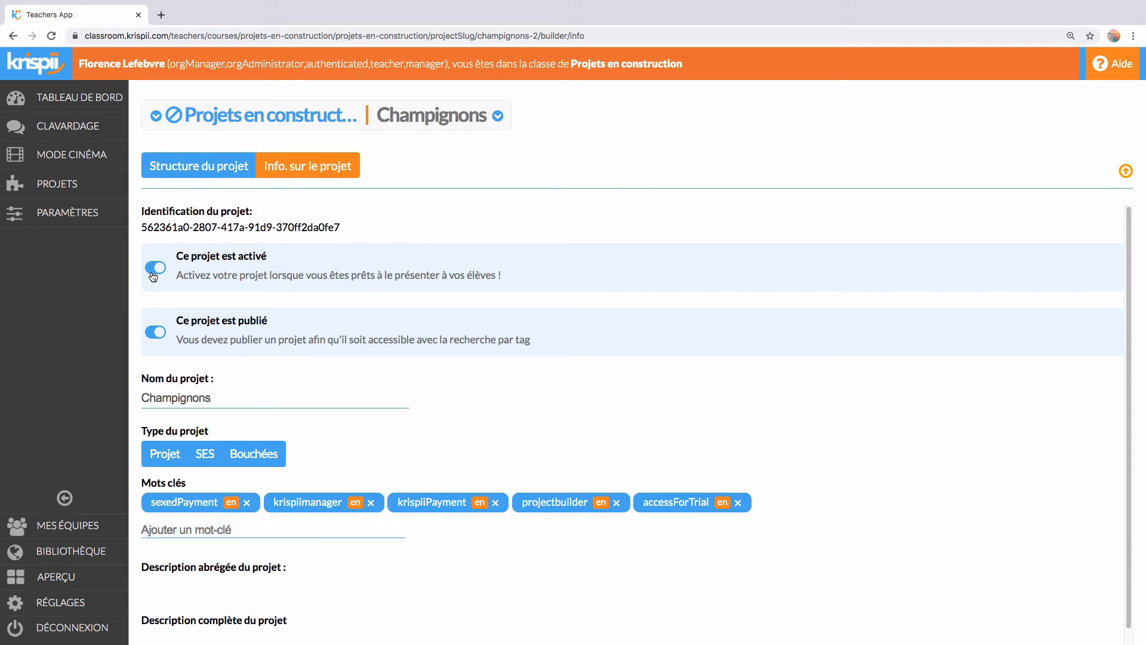
pyautogui.click(67, 578)
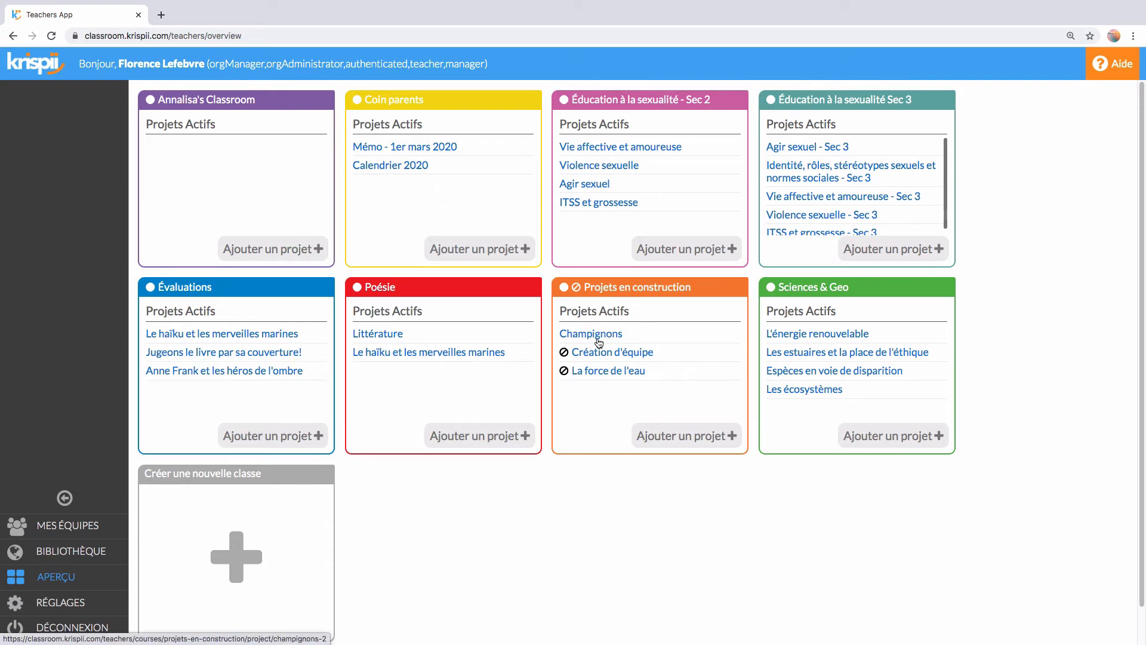
pyautogui.click(598, 340)
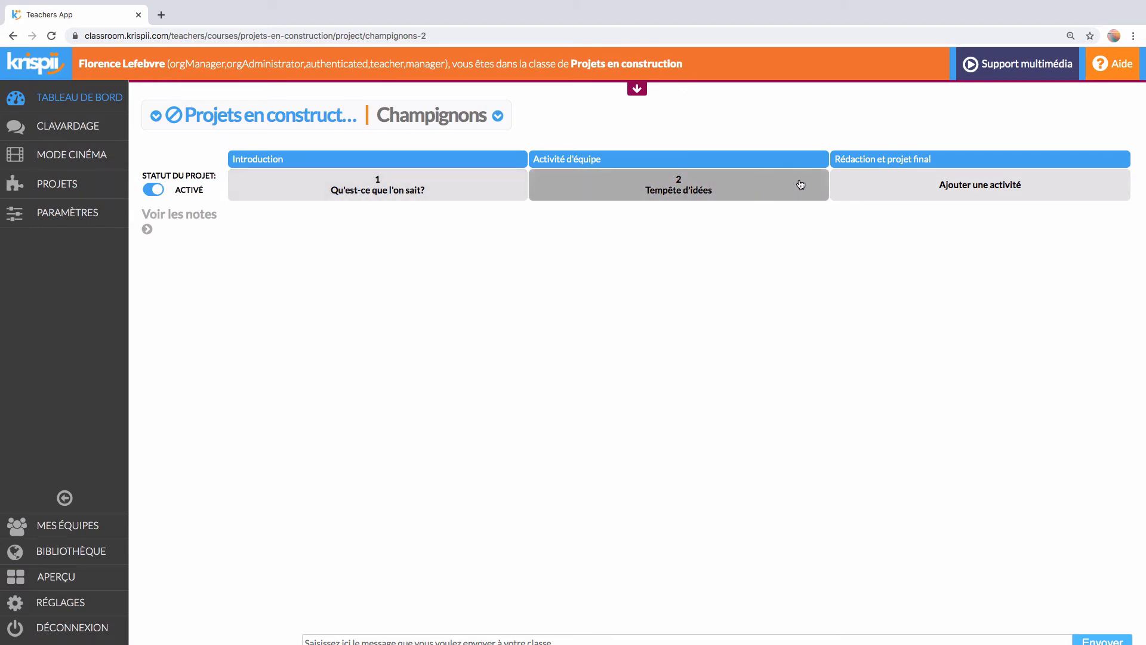
# - View the instructions of the activity "Qu'est-ce que l'on sait?" and preview the project's image and video components
pyautogui.click(402, 179)
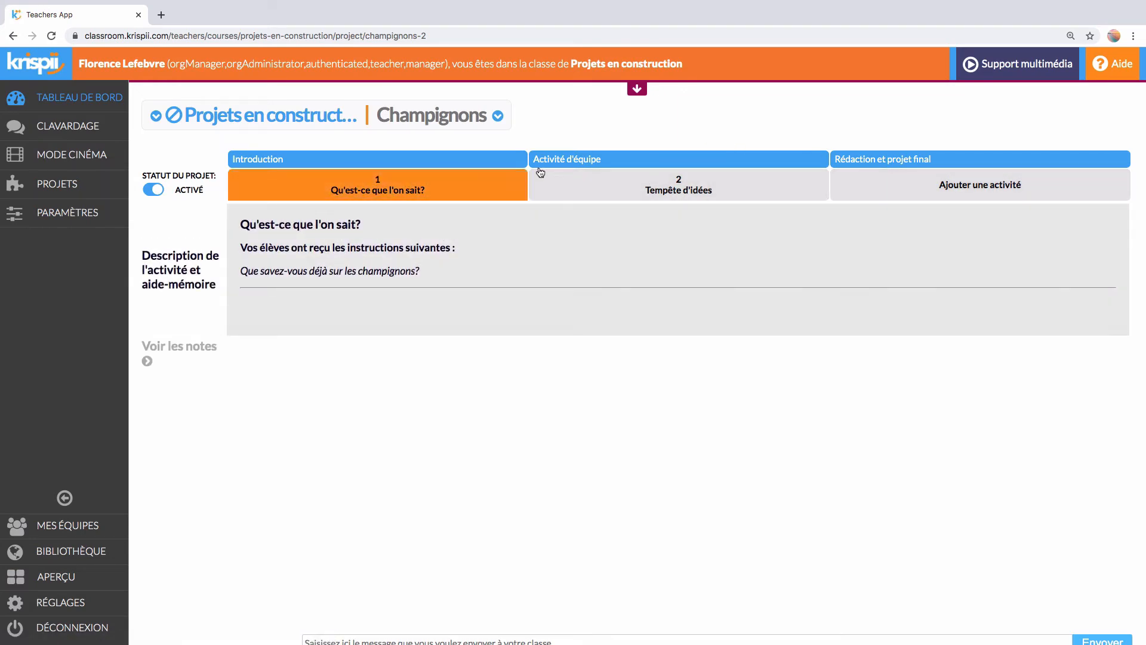
pyautogui.click(637, 90)
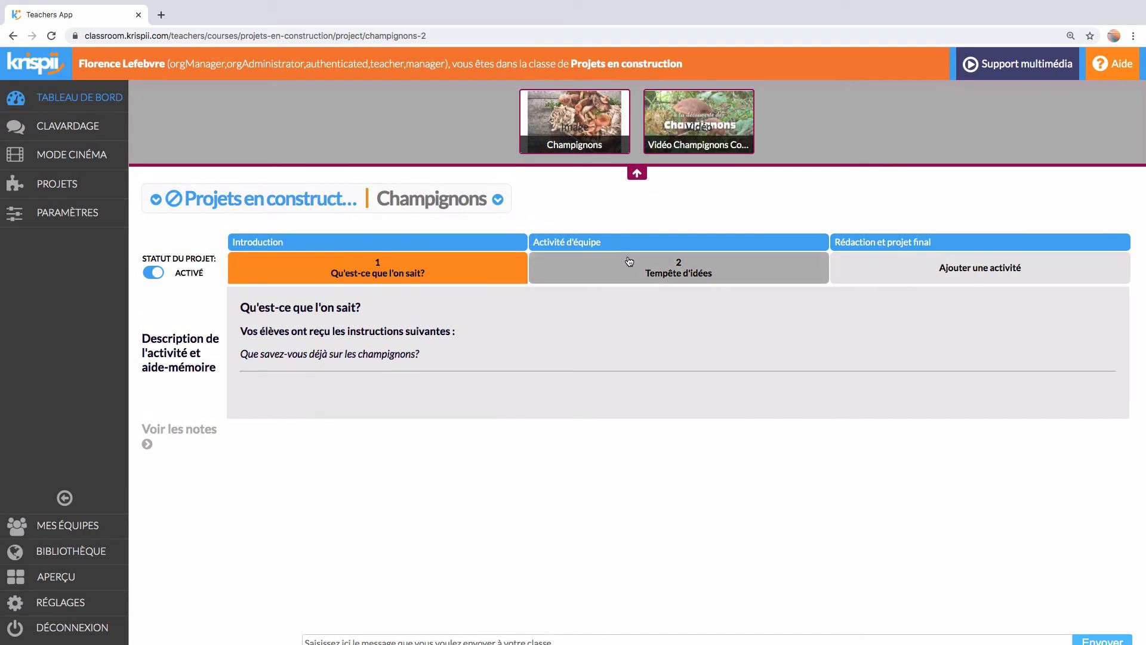
pyautogui.click(605, 125)
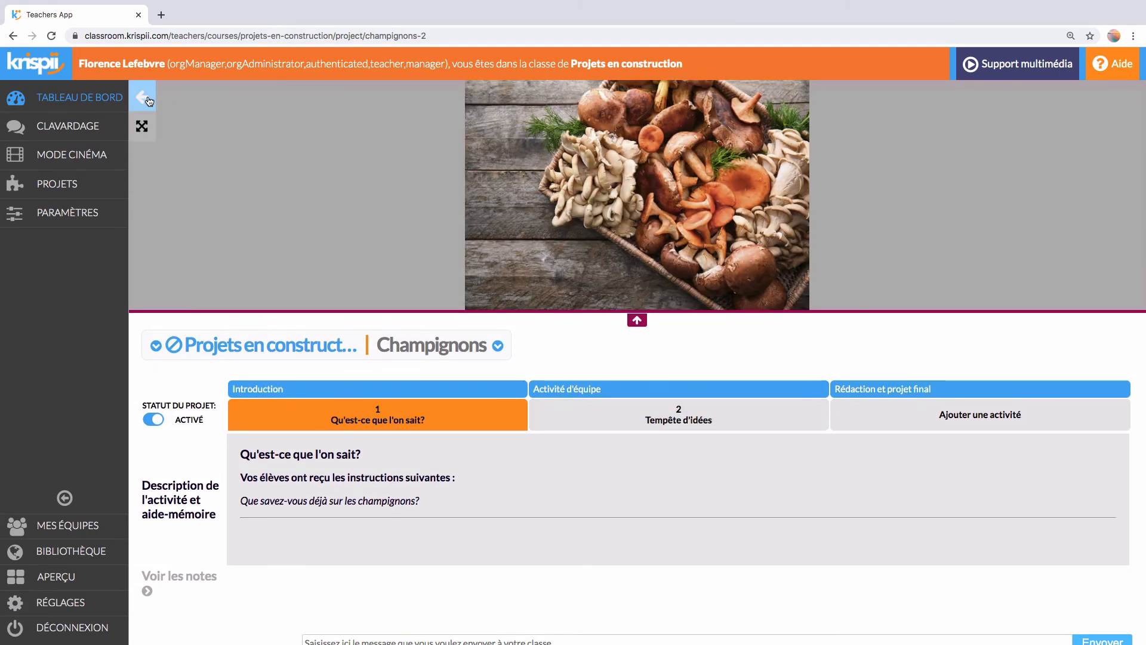
pyautogui.click(142, 97)
pyautogui.click(701, 117)
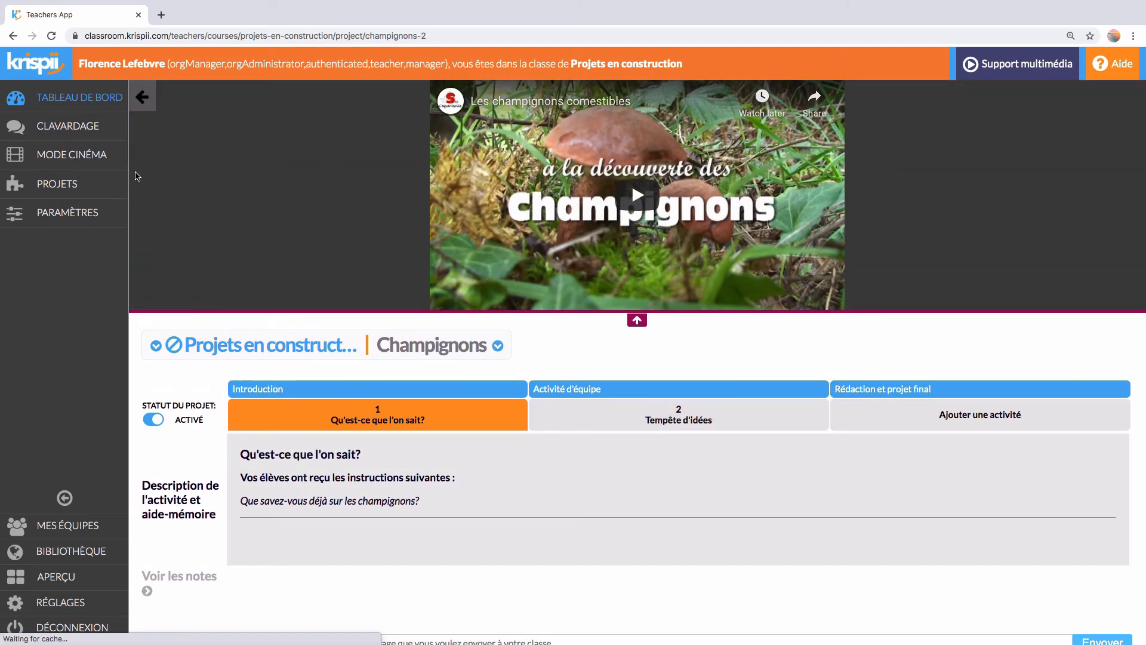
pyautogui.click(142, 98)
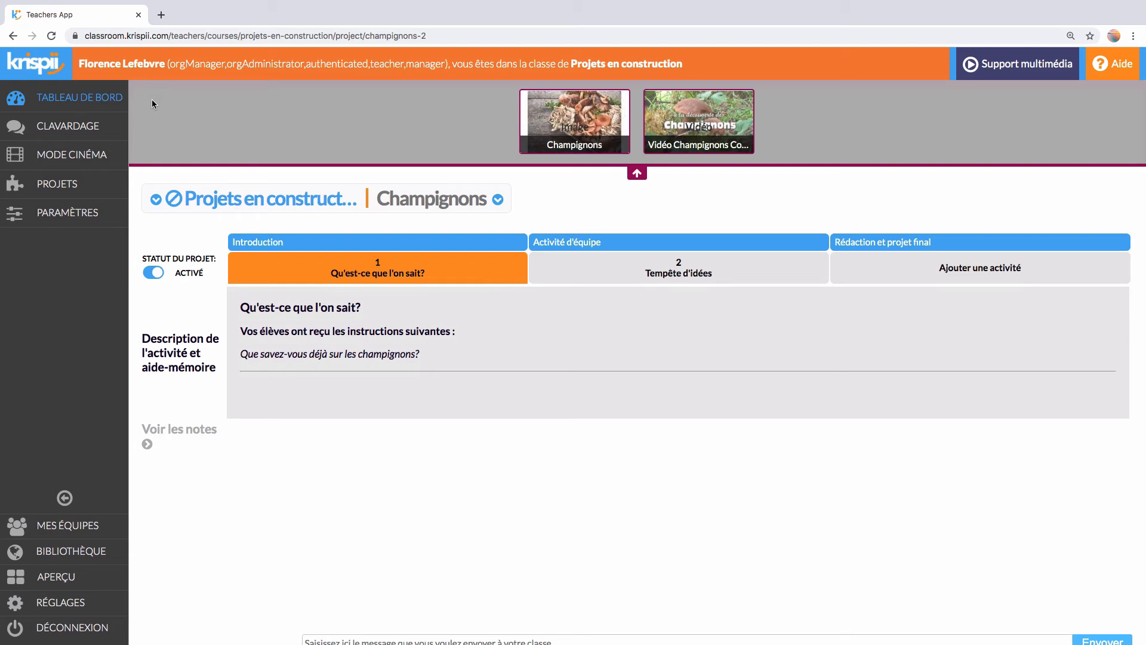
# - Show the project in cinema mode and view the Activité d'équipe section, returning to the Introduction section
pyautogui.click(104, 164)
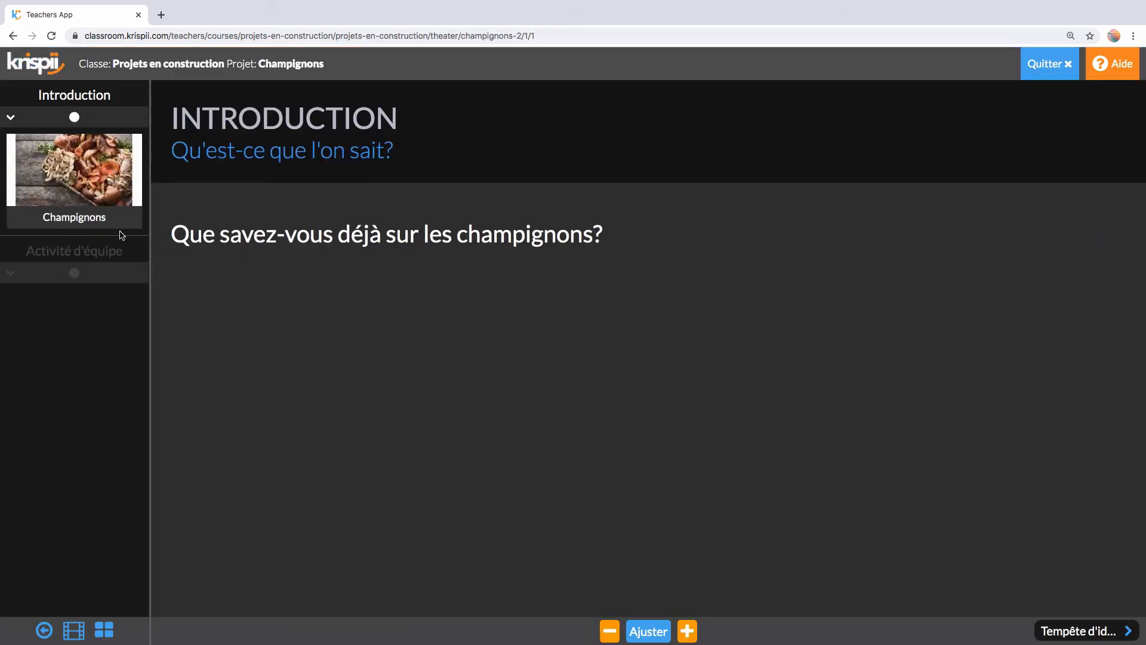
pyautogui.click(107, 257)
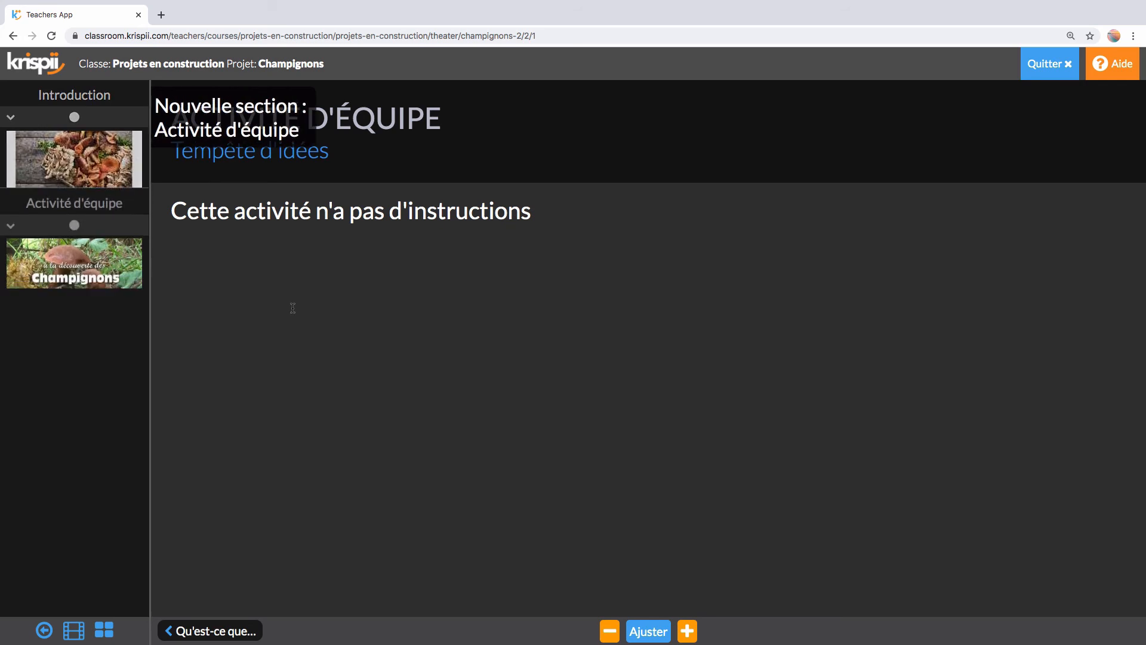
pyautogui.click(102, 108)
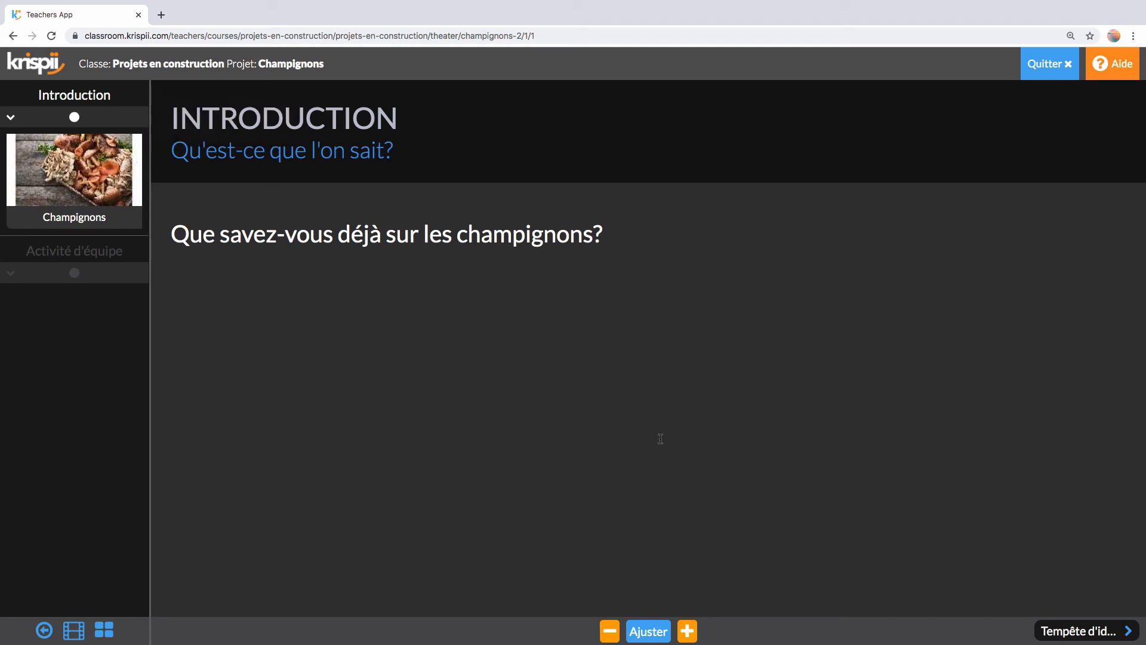
# - Enlarge the Introduction activity's instruction text by three steps and reduce it by two
pyautogui.click(691, 633)
pyautogui.click(691, 633)
pyautogui.click(691, 633)
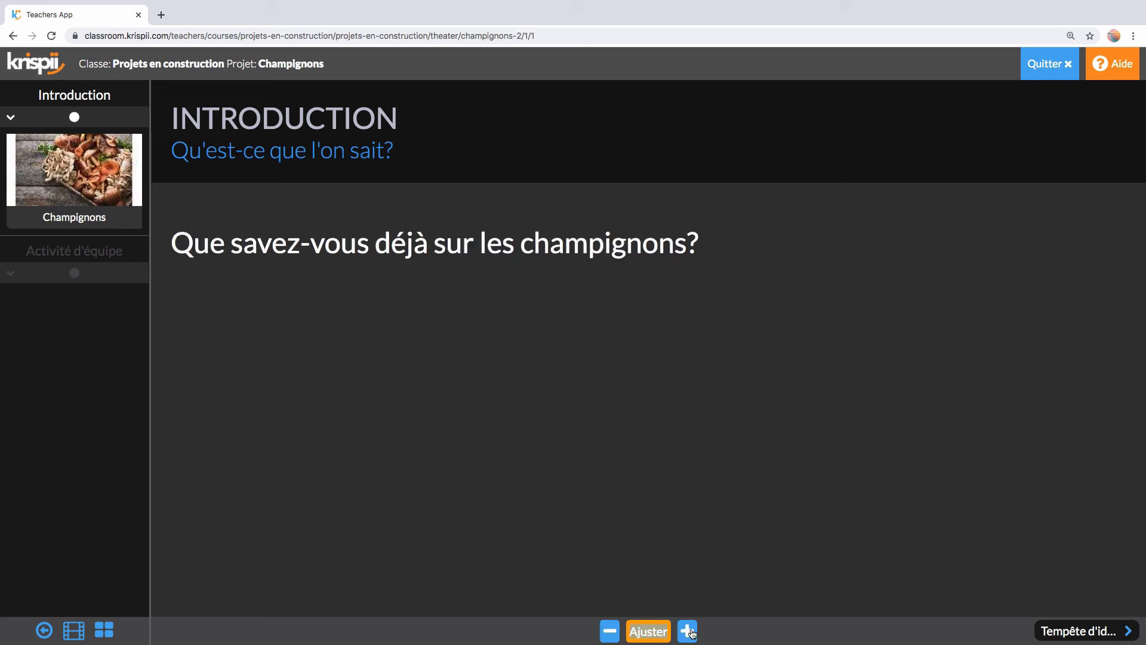
pyautogui.click(610, 631)
pyautogui.click(611, 632)
# - View the Champignons image and the Activité d'équipe video in cinema mode, hiding and restoring the section list
pyautogui.click(93, 184)
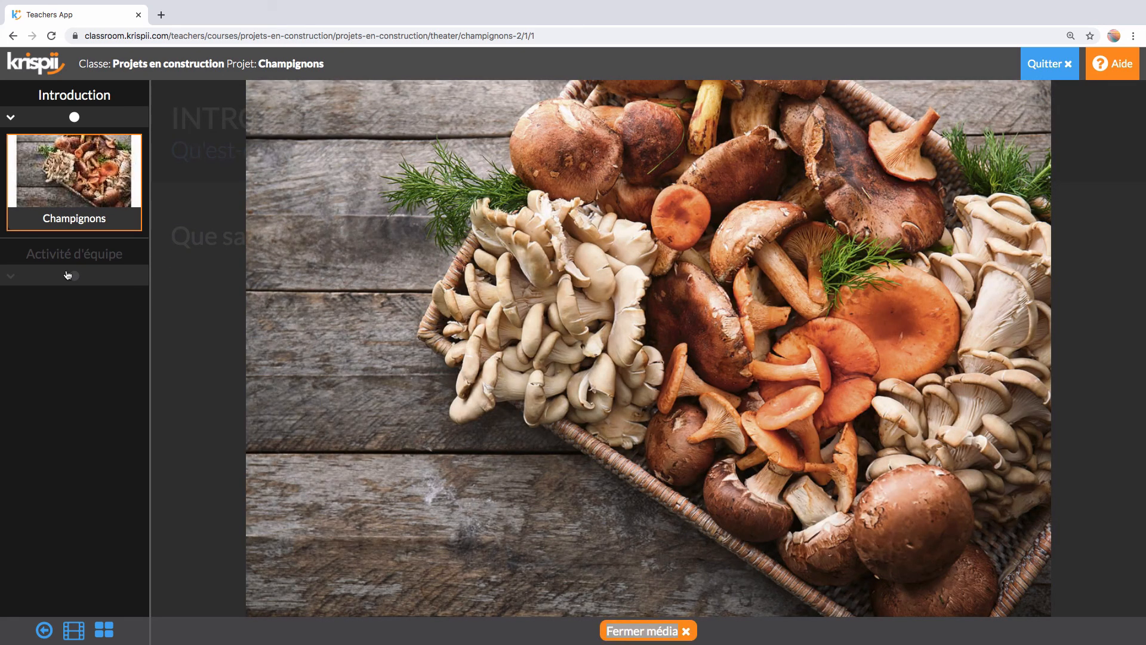
pyautogui.click(76, 256)
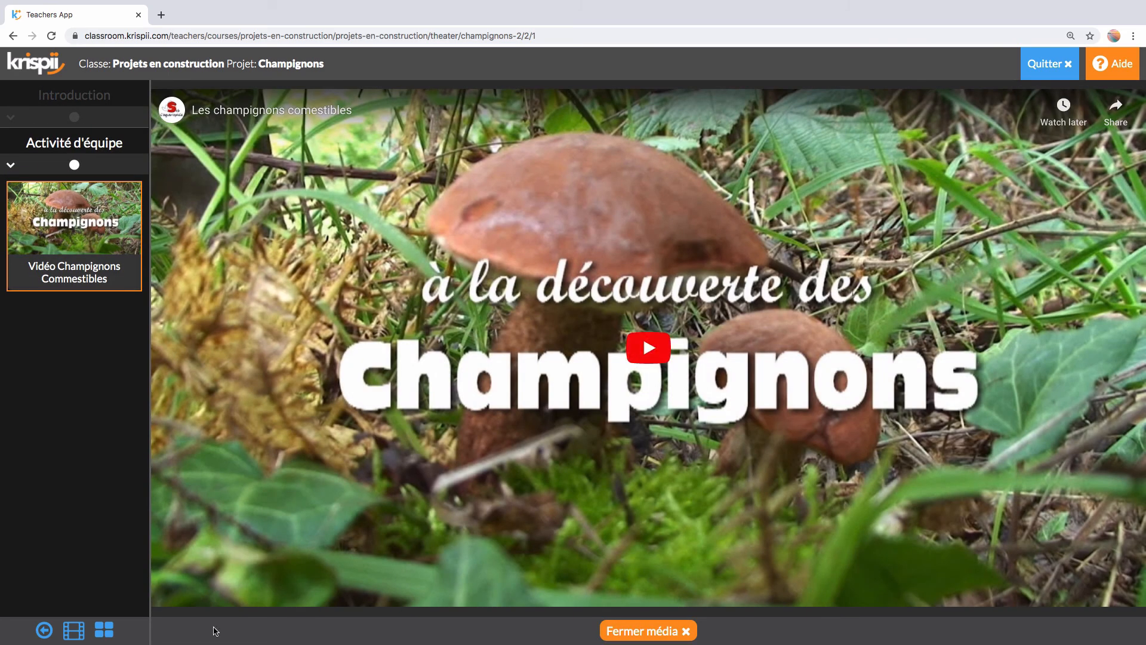
pyautogui.click(43, 631)
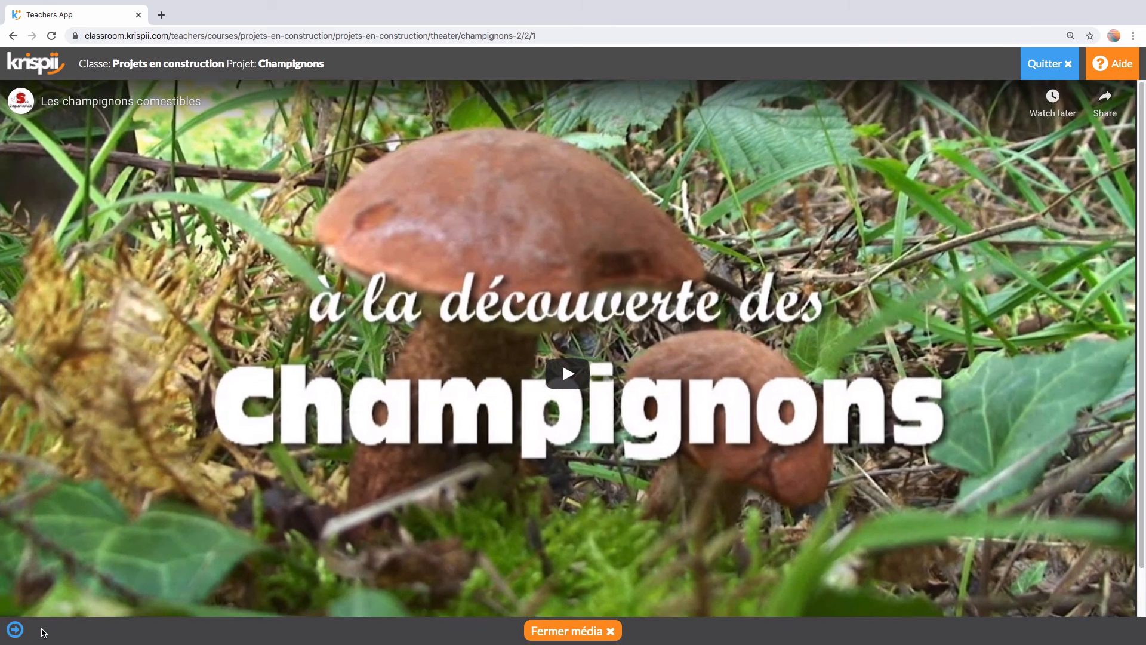
pyautogui.click(14, 630)
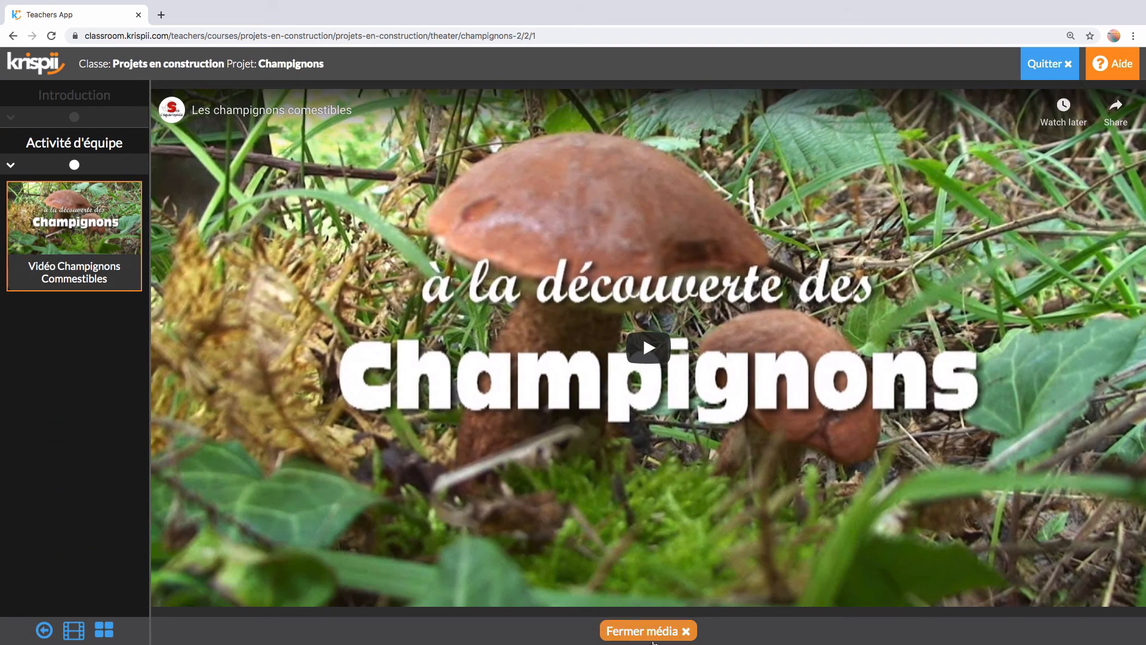
# - Close the mushroom video and leave cinema mode to return to the Champignons project's dashboard
pyautogui.click(648, 631)
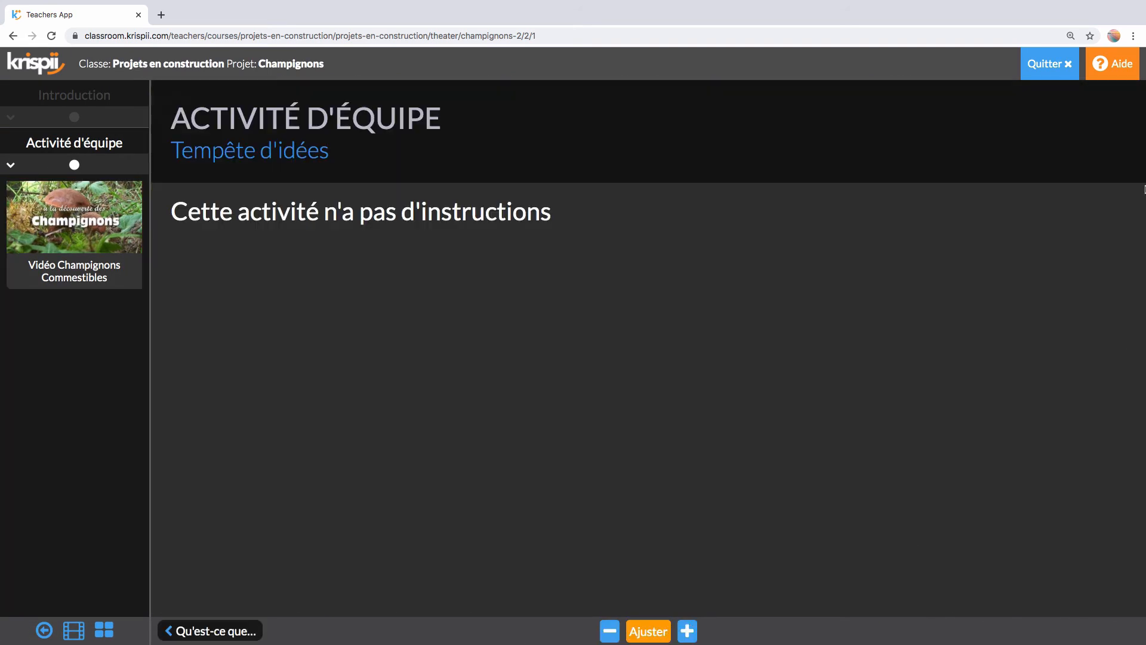
pyautogui.click(1050, 63)
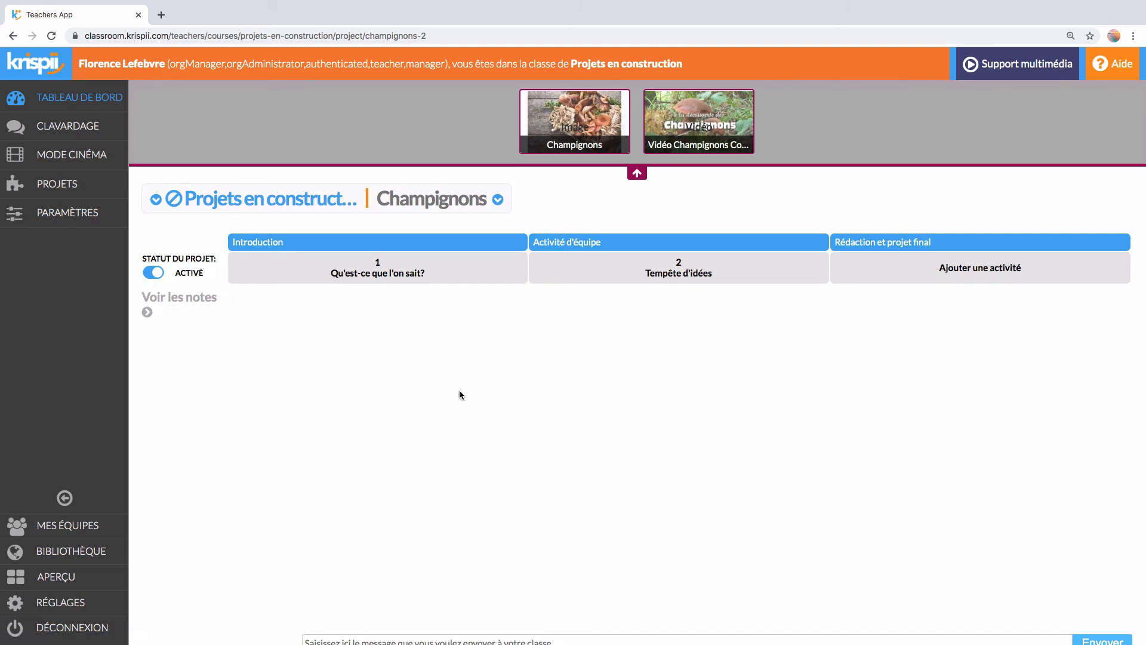
# - Open the project list of the class Projets en construction and view the sharing dialog for Champignons, cancelling without sharing
pyautogui.click(62, 578)
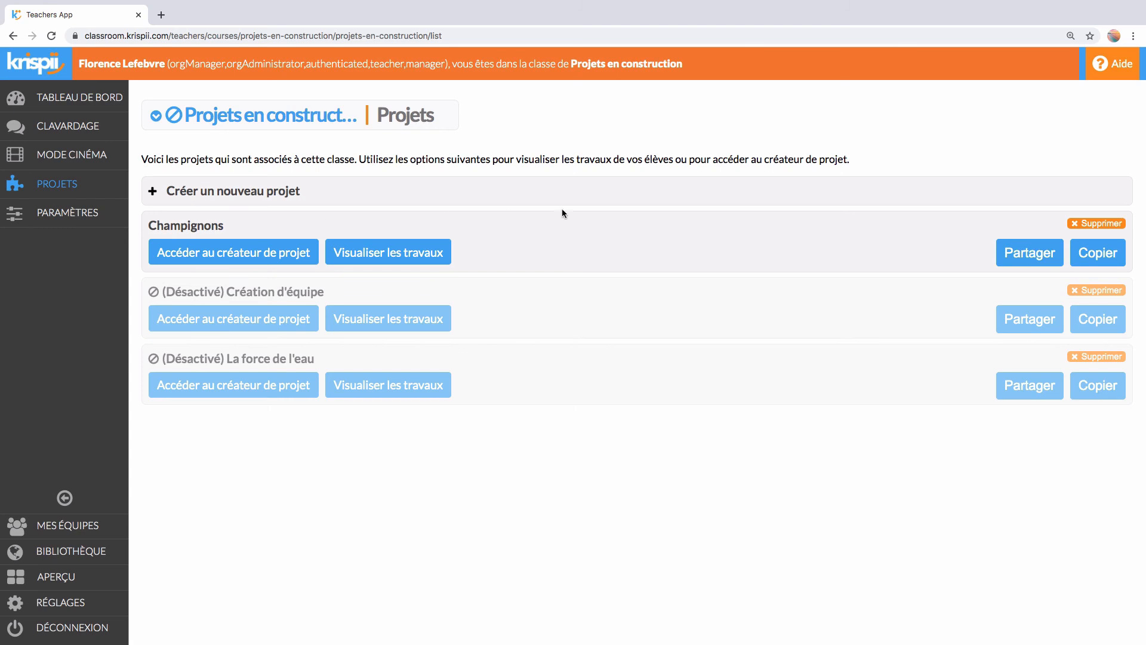
pyautogui.click(1010, 261)
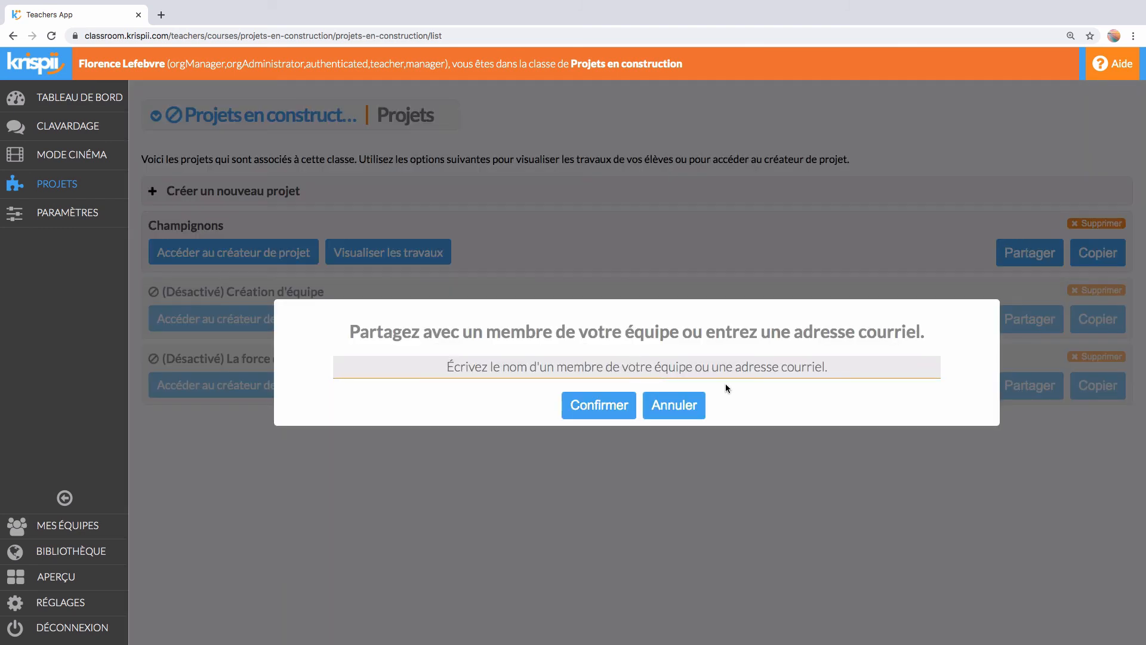
pyautogui.click(697, 404)
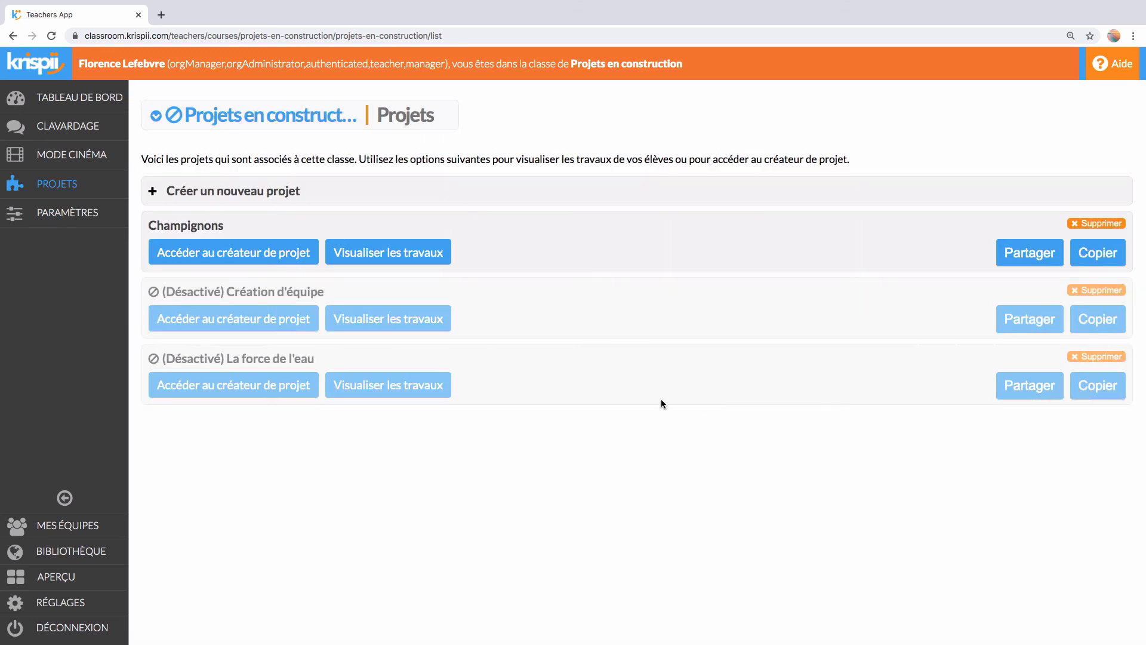
# - Copy the Champignons project into the class Sciences & Geo
pyautogui.click(1114, 261)
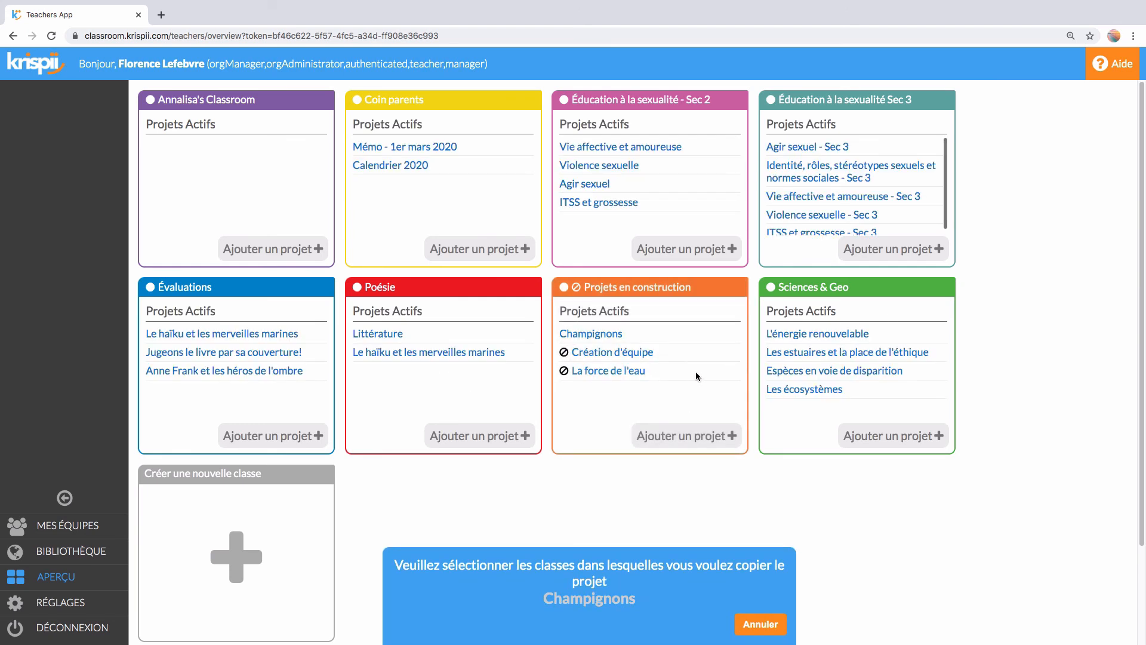
pyautogui.click(802, 416)
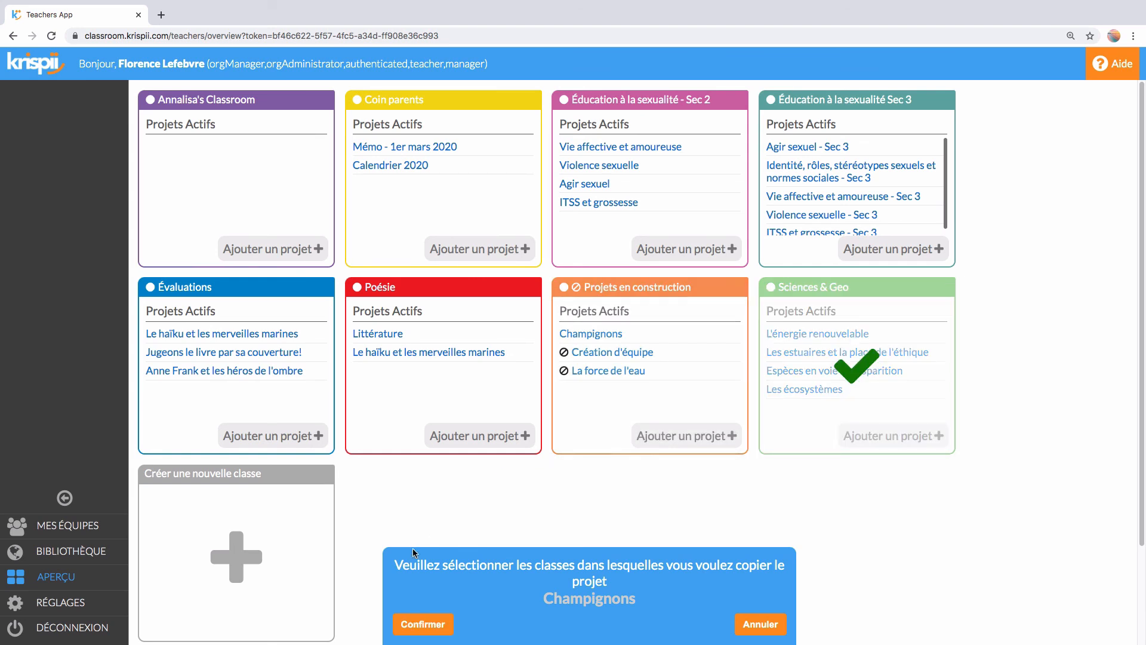
pyautogui.click(423, 624)
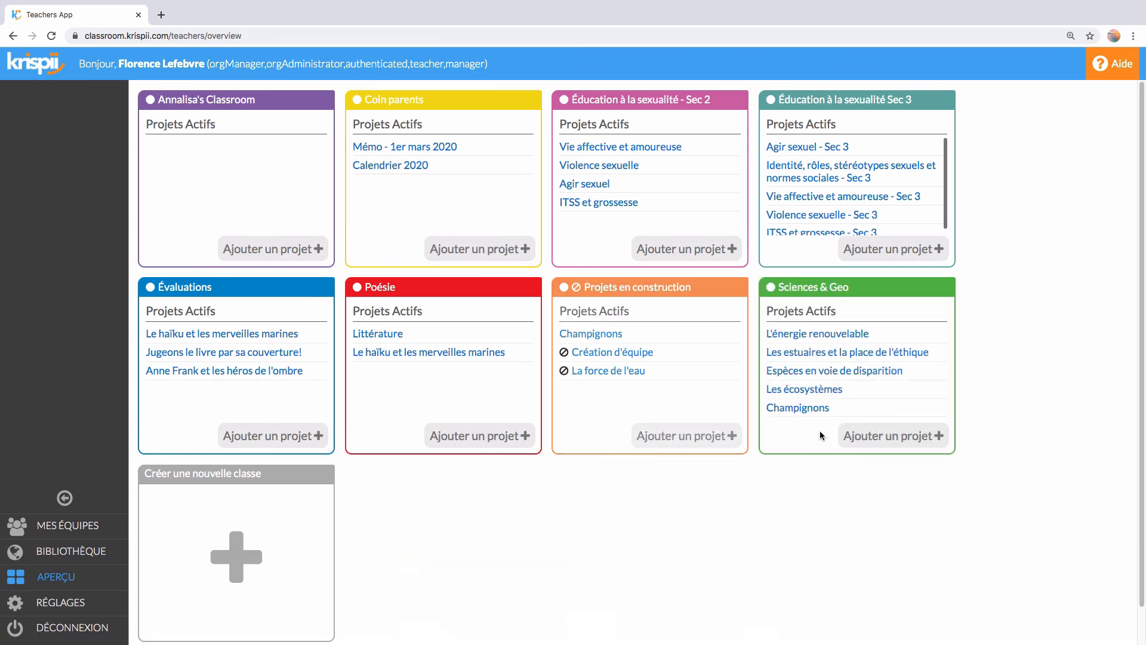